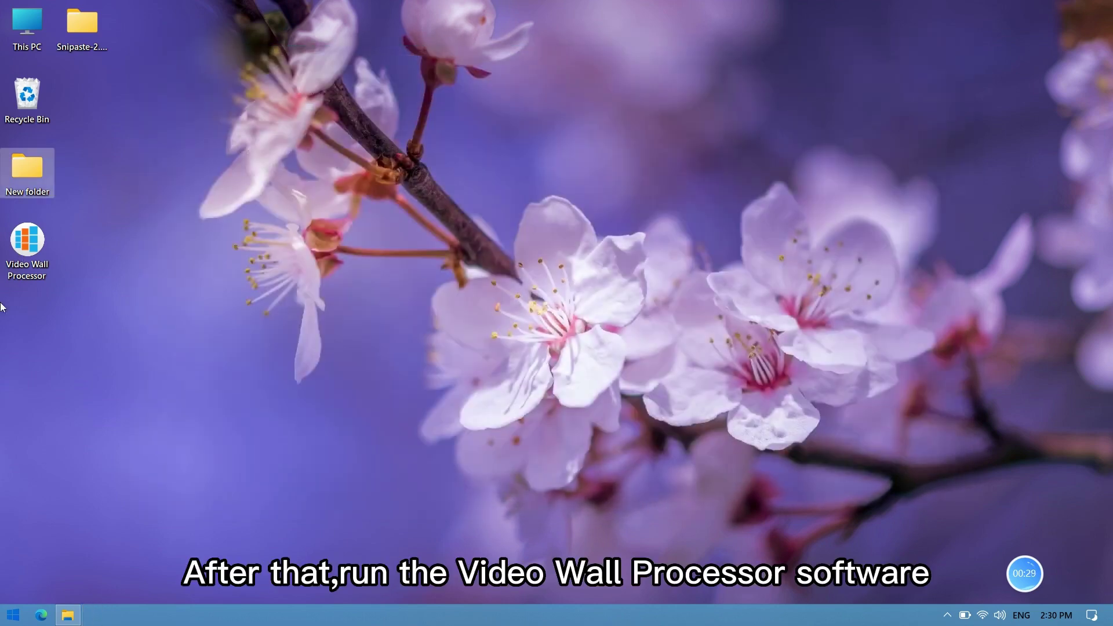
Launch Video Wall Processor and log in with the default administrator username and password
double_click(31, 264)
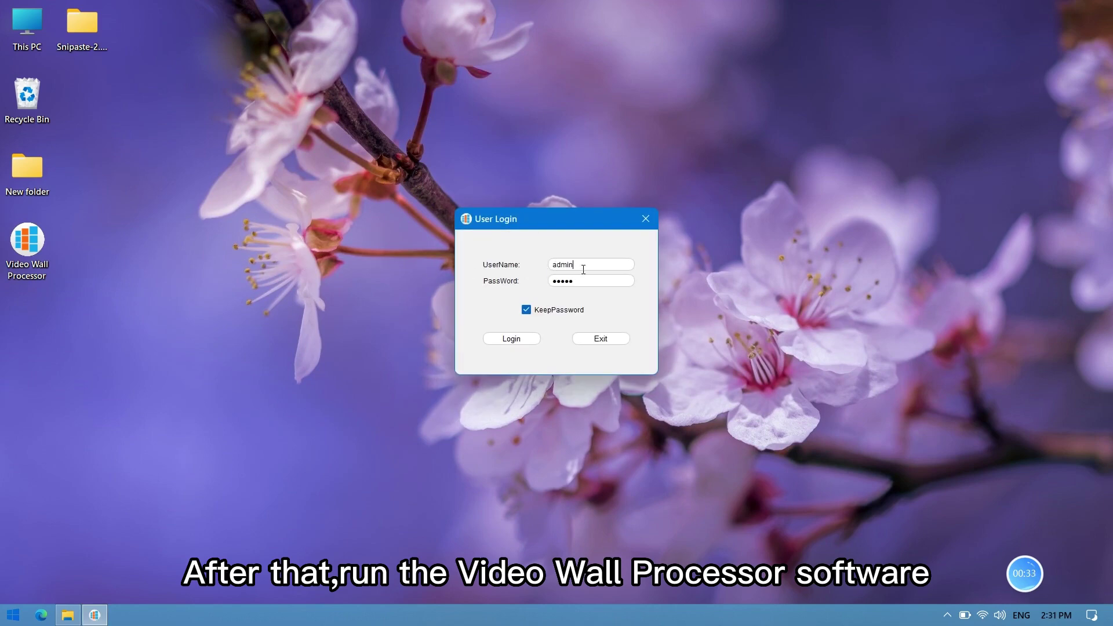
drag(583, 269, 502, 270)
text(adm)
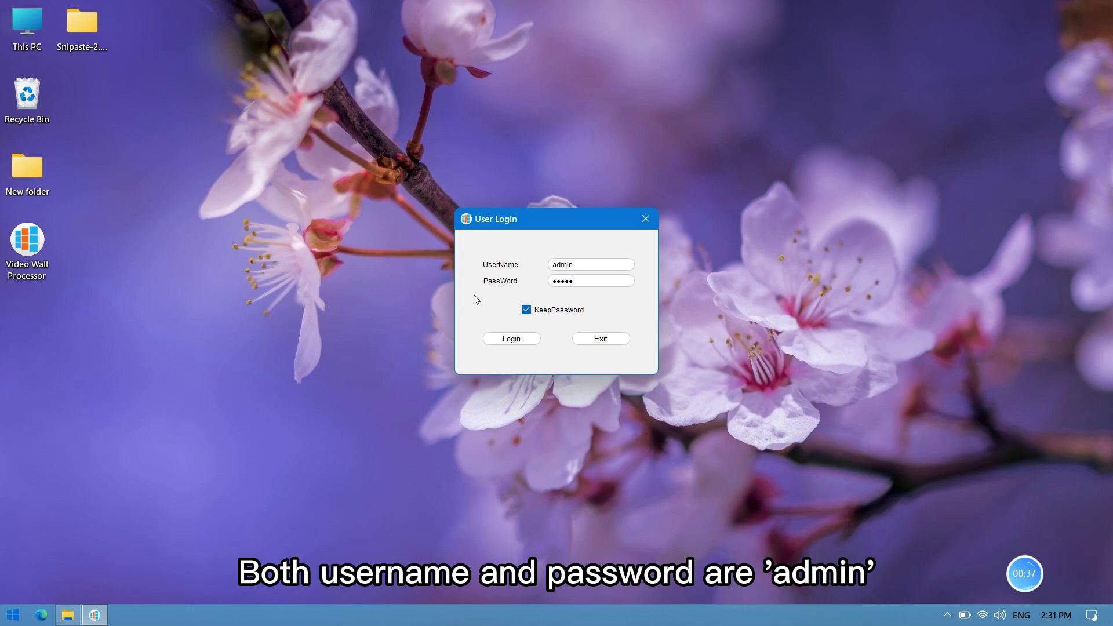
click(507, 339)
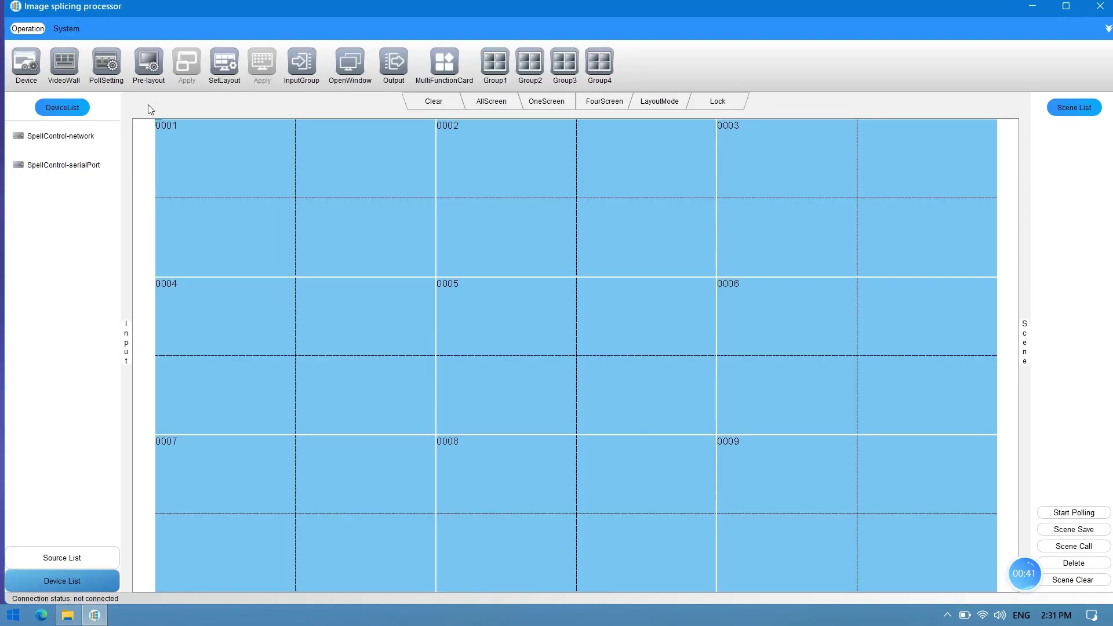
Connect to the SpellControl-network device and bring up its VideoWall configuration
click(86, 137)
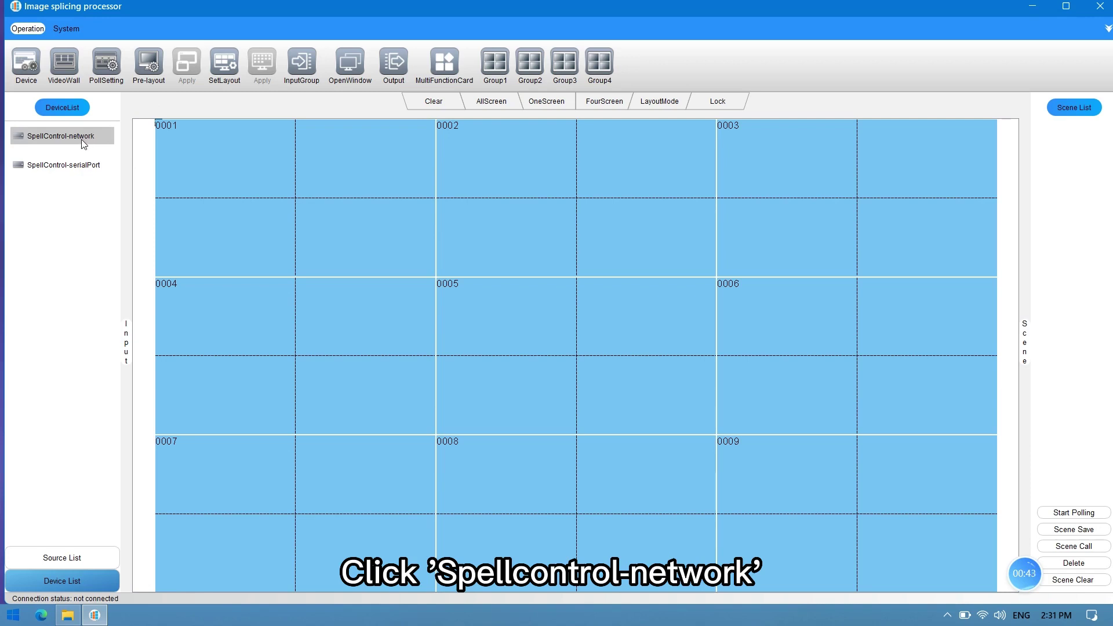
double_click(52, 132)
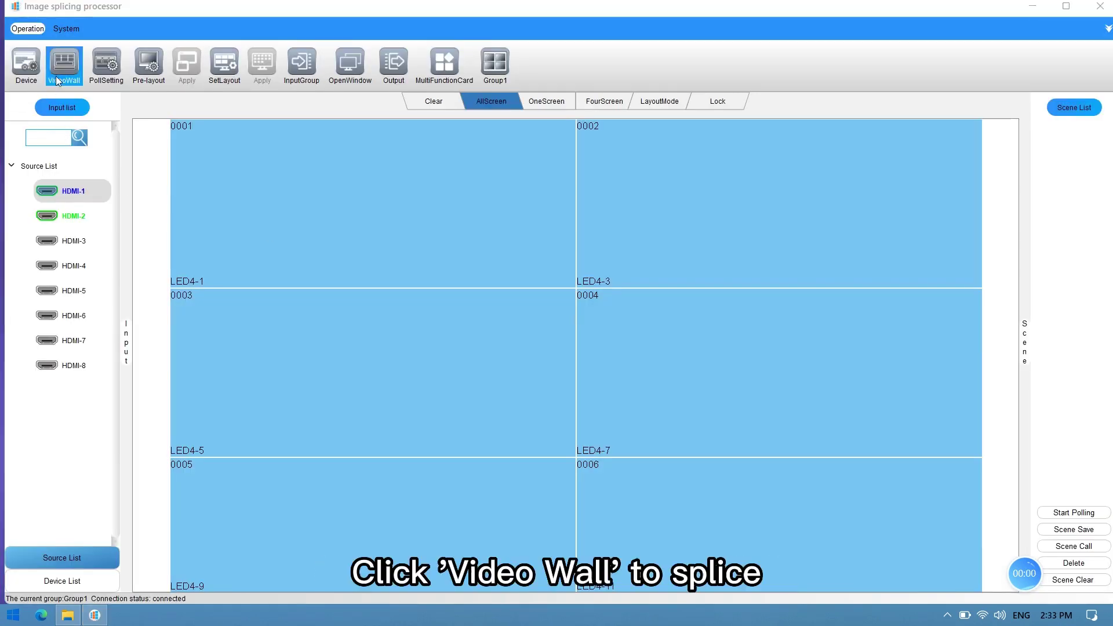
click(61, 68)
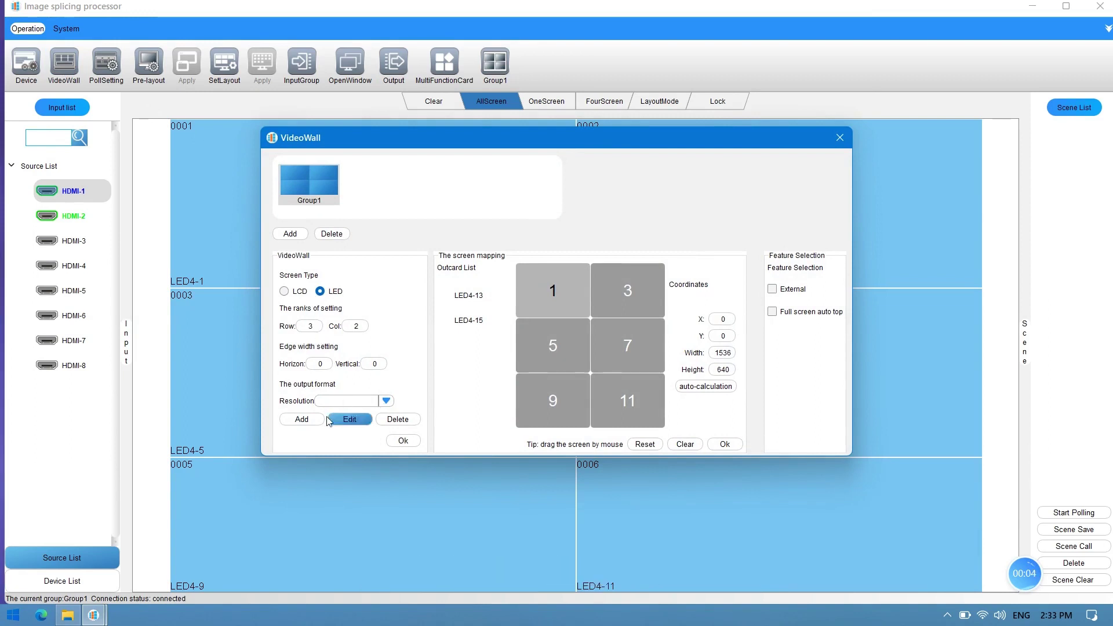
Add an output mode named 1536x640@60 with 1536 horizontal and 640 vertical effective pixels
click(301, 419)
drag(535, 329, 480, 329)
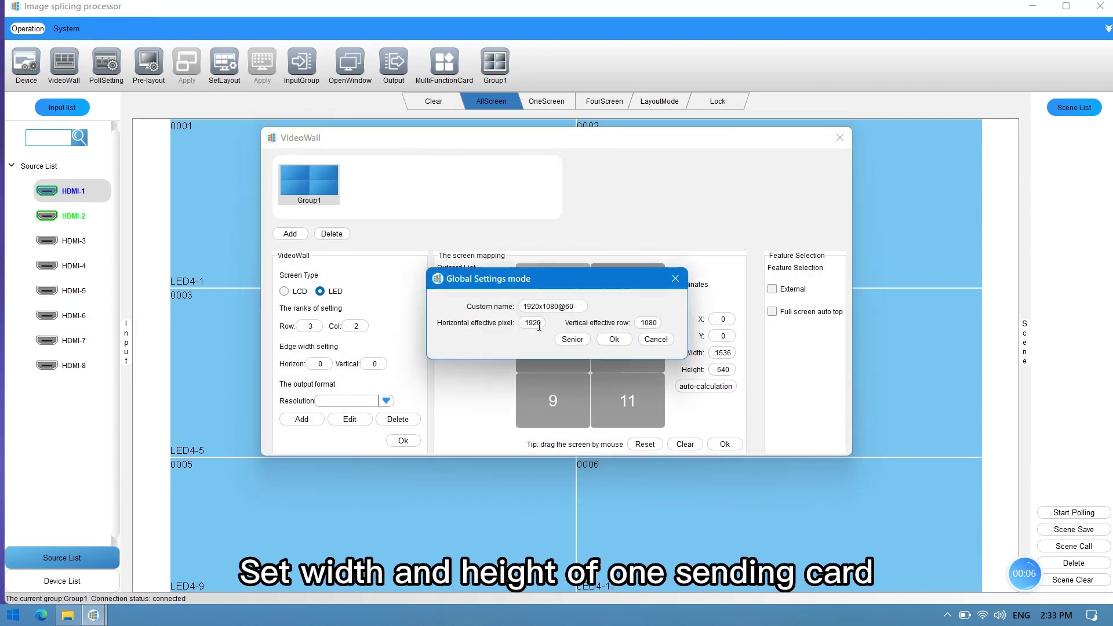
text(153)
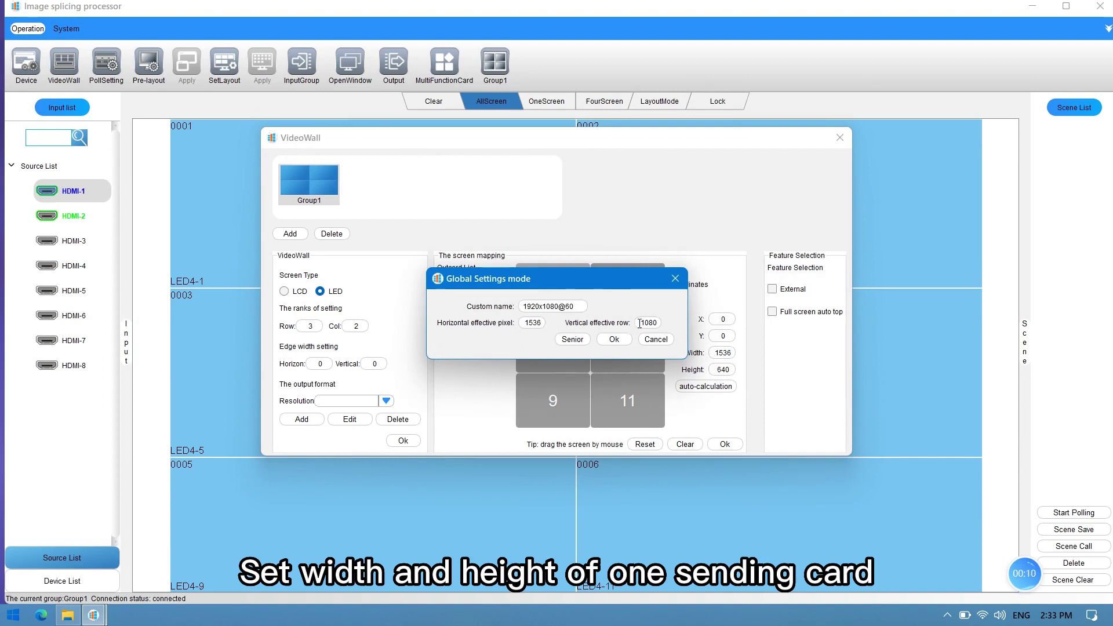
text(640)
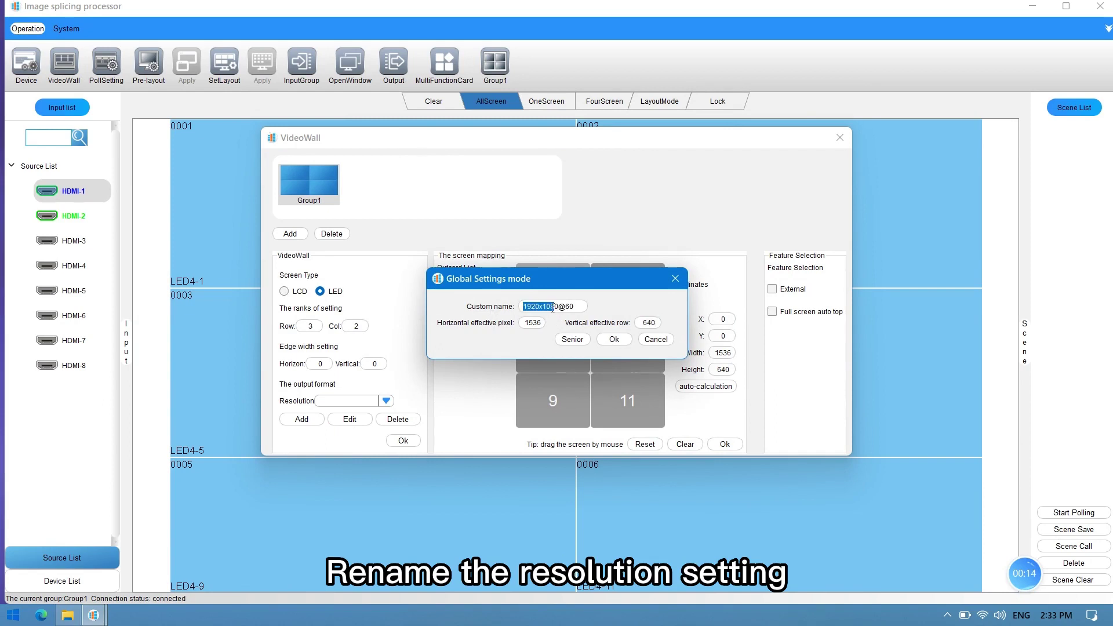
text(6x64)
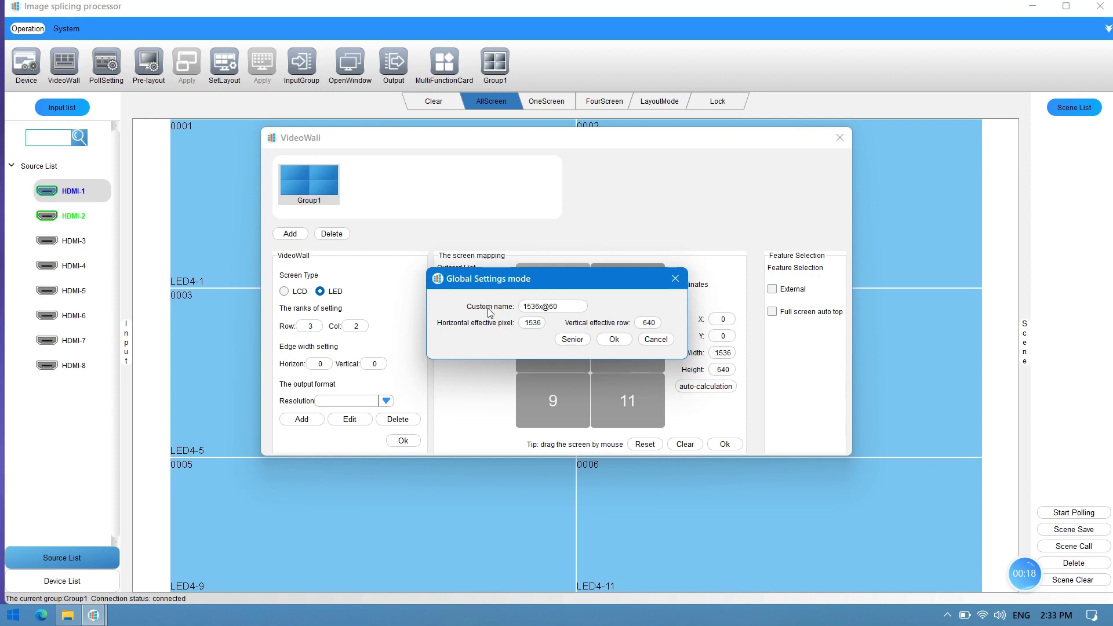
click(613, 340)
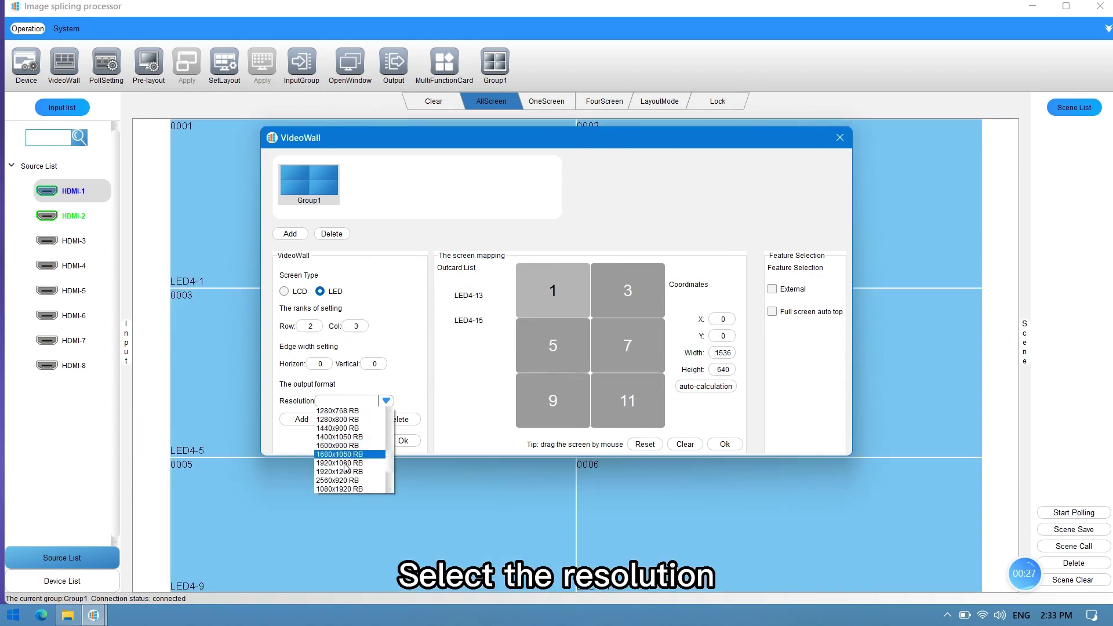
Set Group1 to 1536x640@60 in 3 rows by 2 columns, with screens 9 and 11 at height 512
click(340, 487)
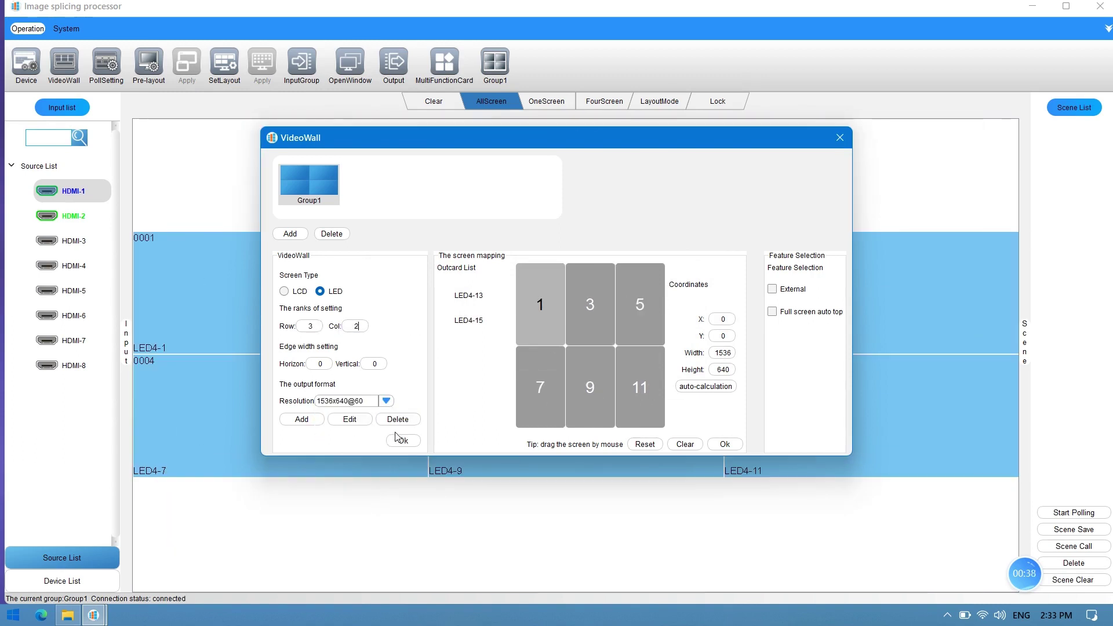
click(400, 440)
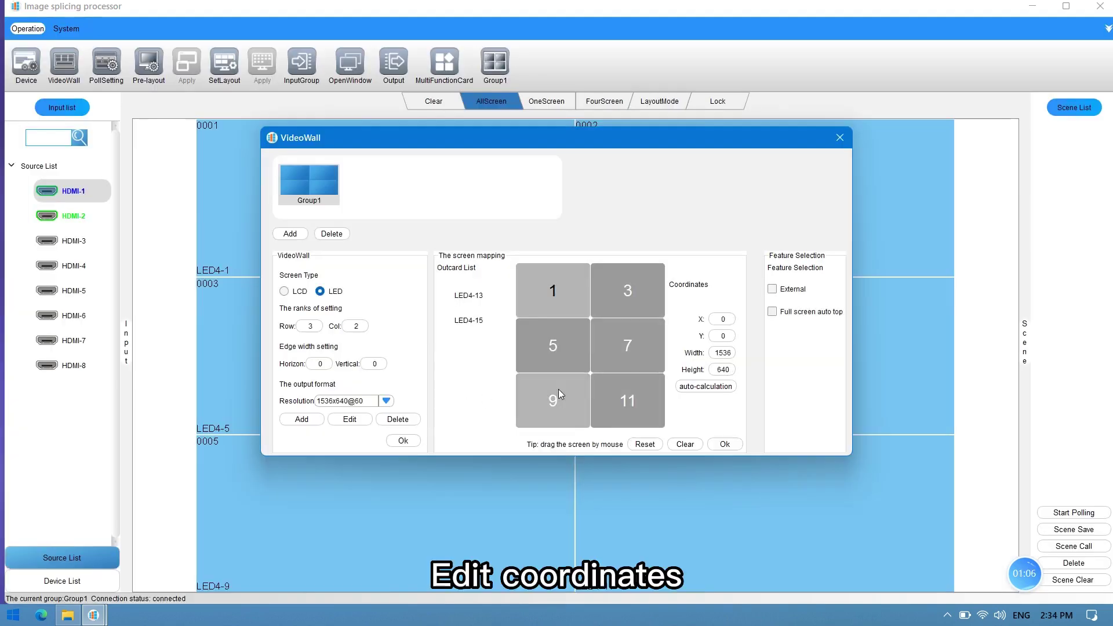
click(560, 394)
key(ctrl+a)
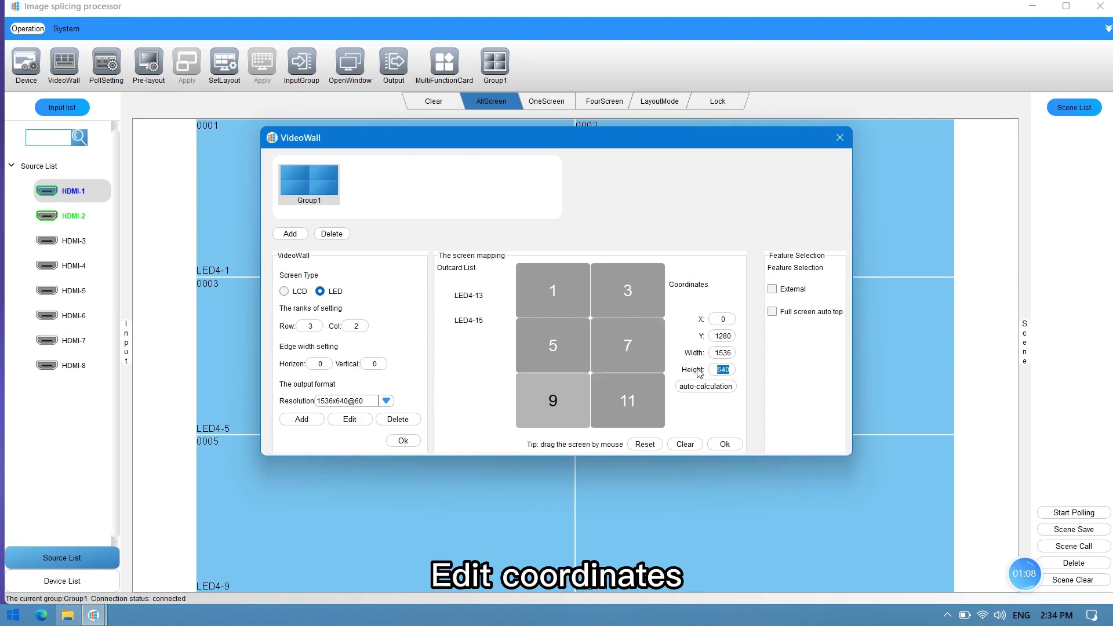
text(512)
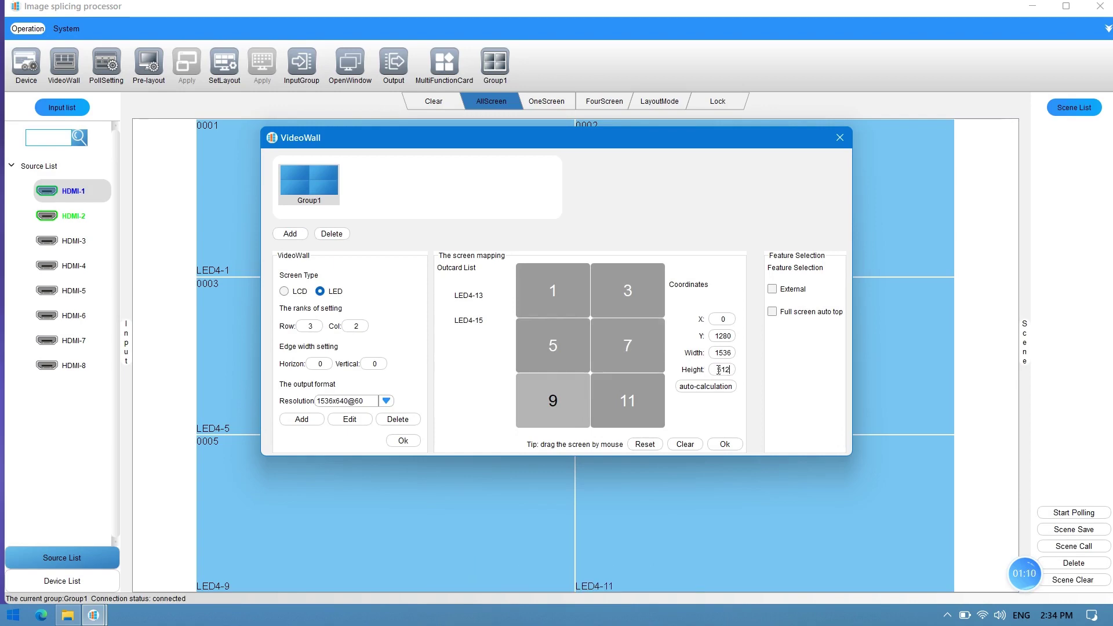
click(631, 400)
text(512)
click(722, 443)
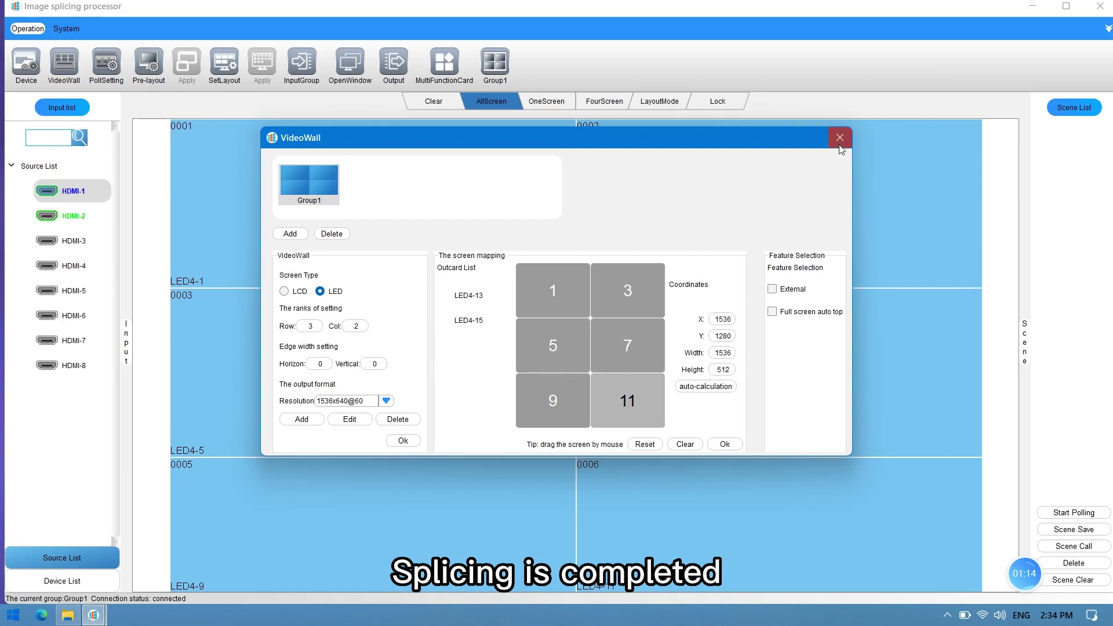
Fill the whole wall with HDMI-1, replace it with a full-wall HDMI-2 window, then remove it
click(839, 139)
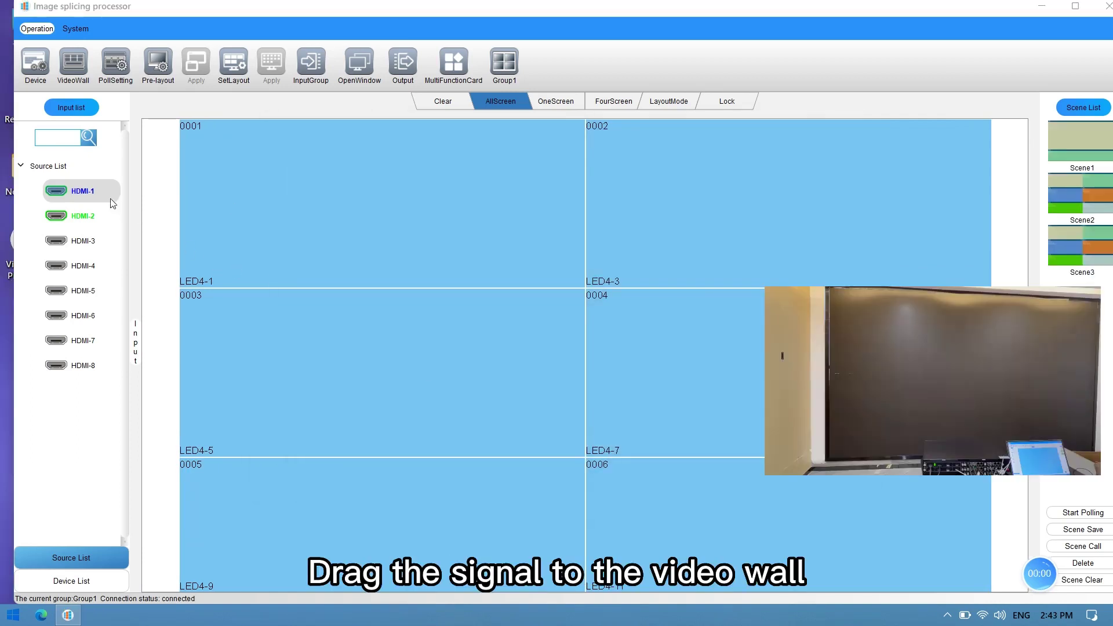
drag(112, 202, 553, 300)
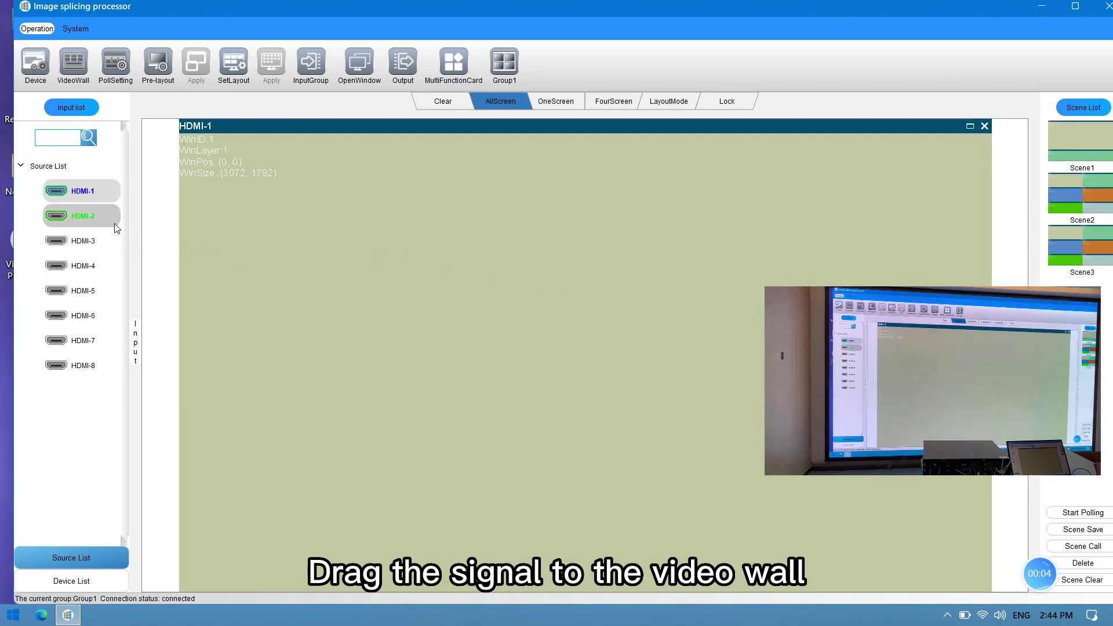
drag(87, 220, 213, 221)
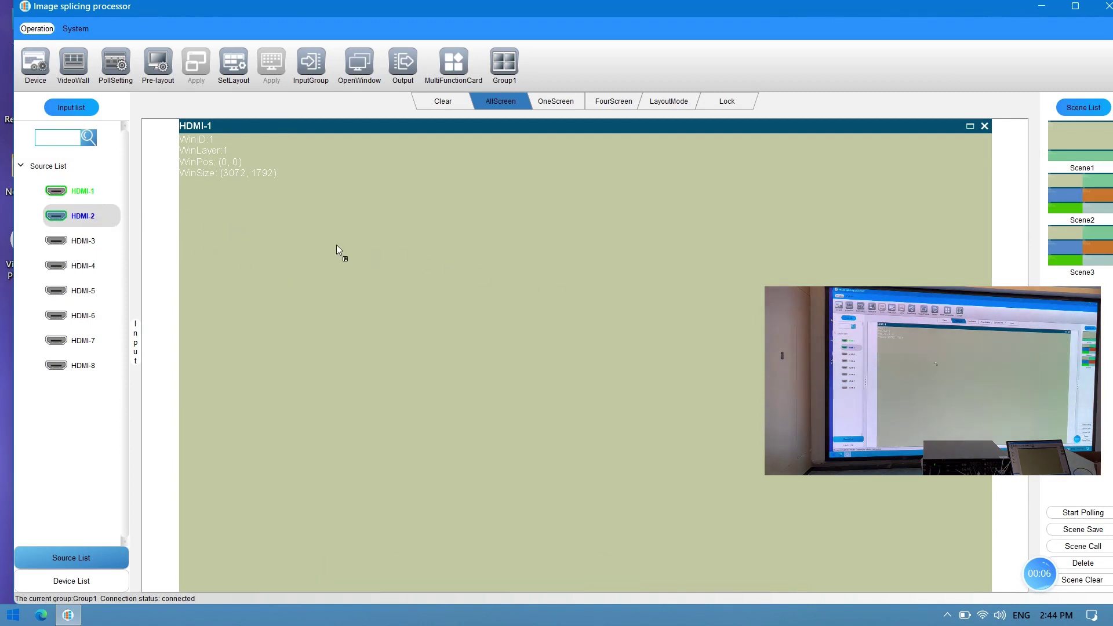
drag(406, 261, 409, 263)
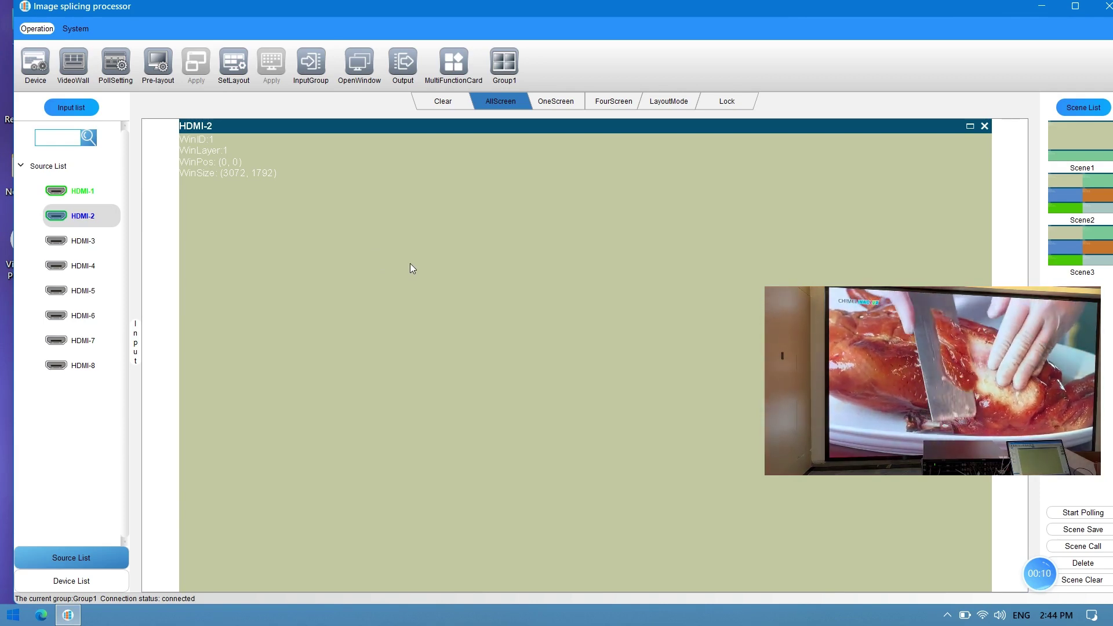
click(439, 109)
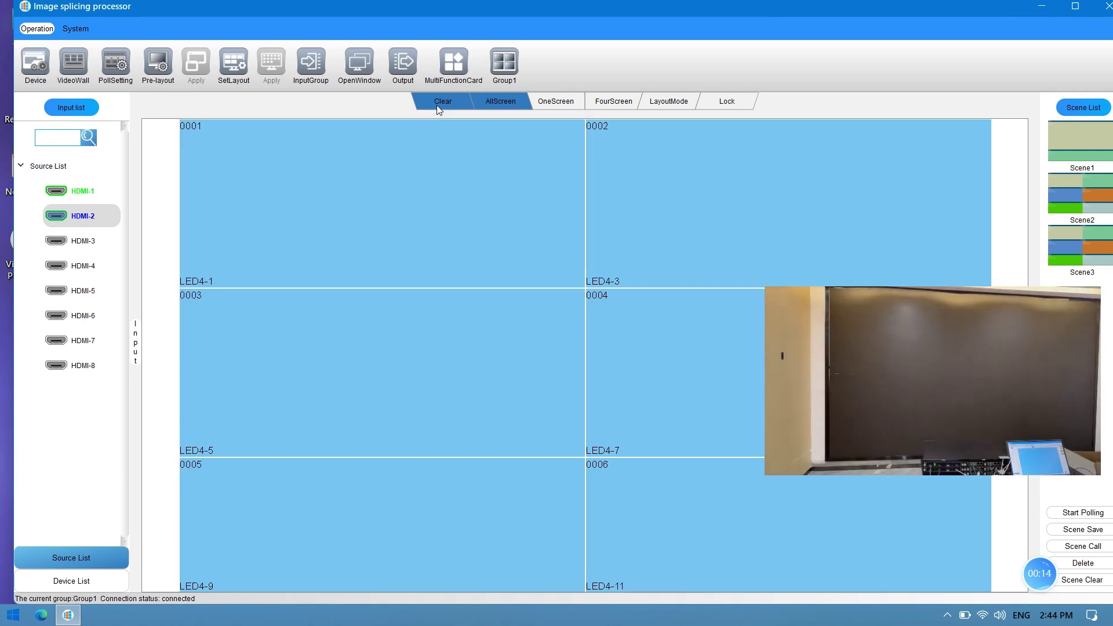
Switch to OneScreen mode and expand an HDMI-1 window across the top two rows
click(538, 103)
drag(447, 169, 694, 353)
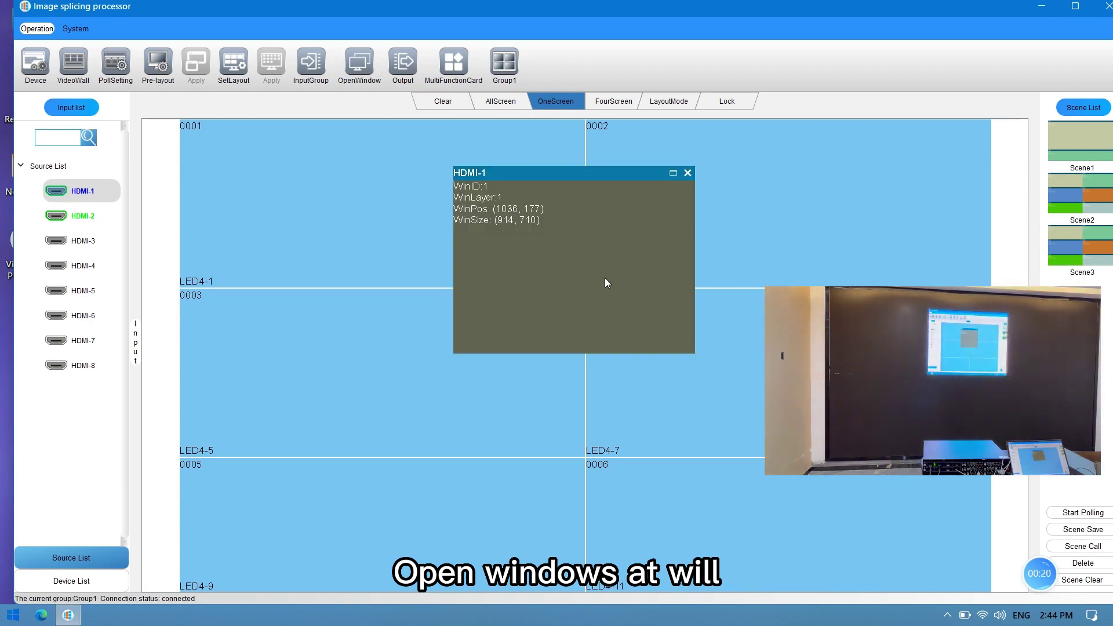
double_click(604, 280)
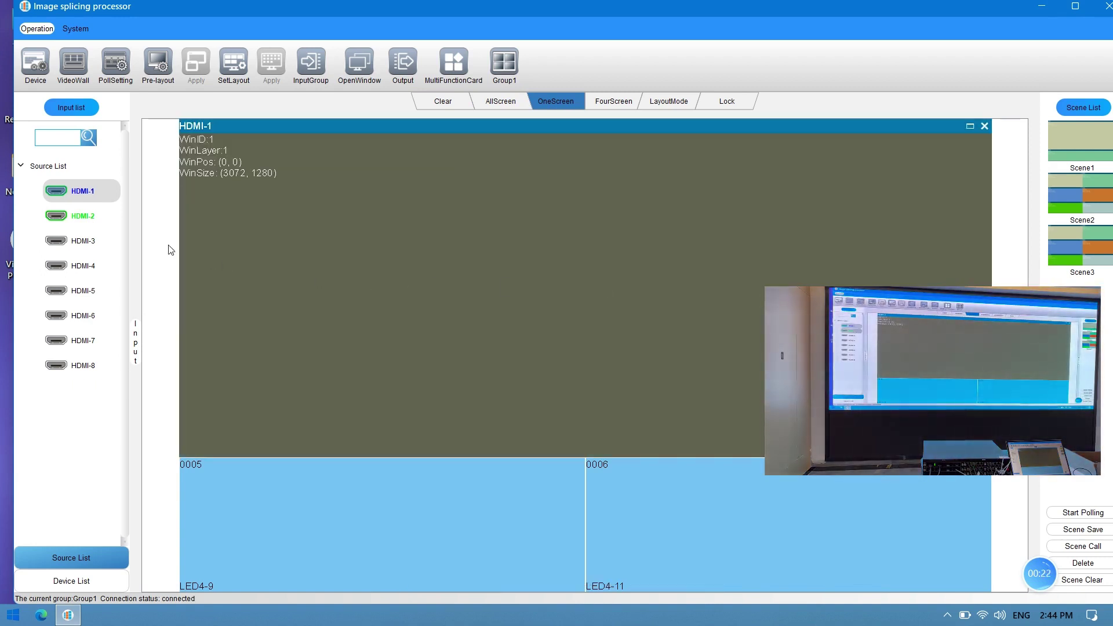
Expand an HDMI-2 window across the bottom row, then clear all windows from the wall
click(92, 216)
drag(496, 477, 676, 546)
double_click(614, 518)
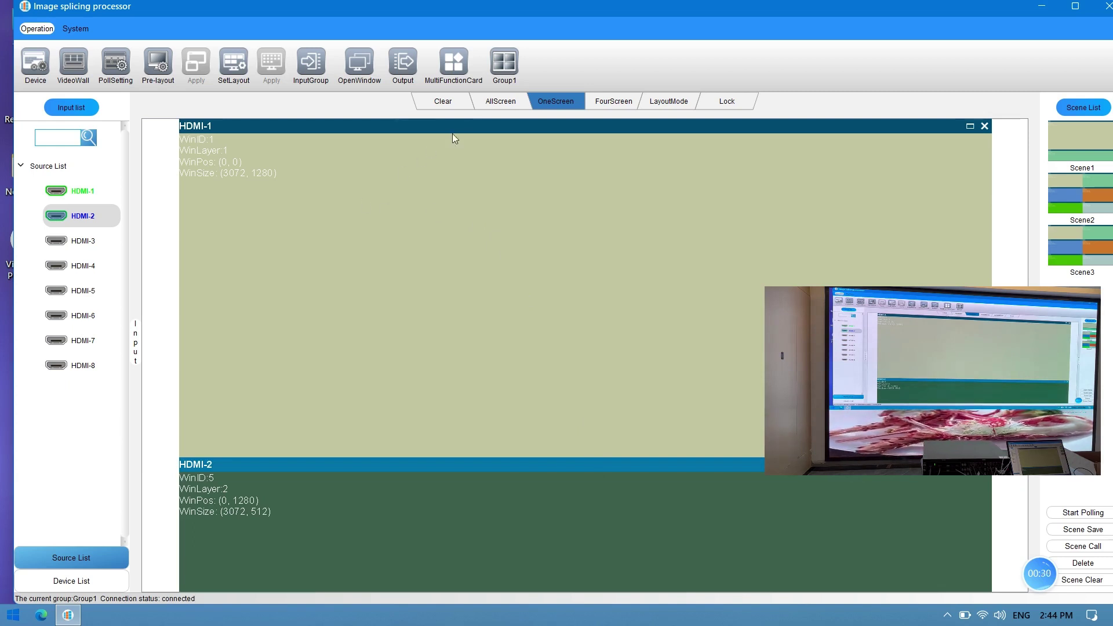
click(446, 107)
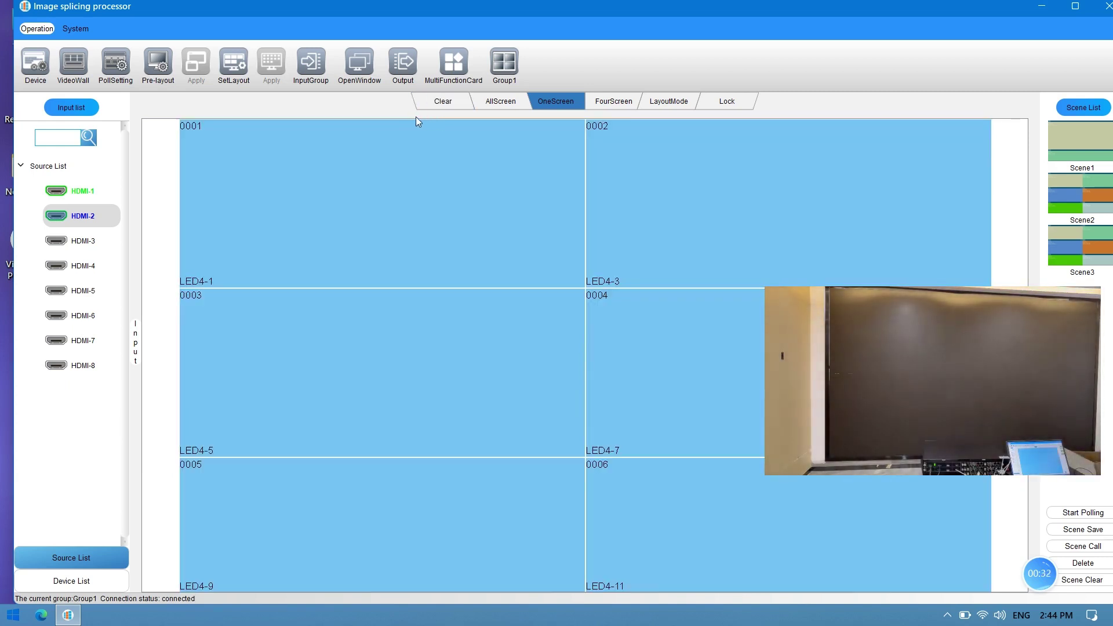
click(94, 195)
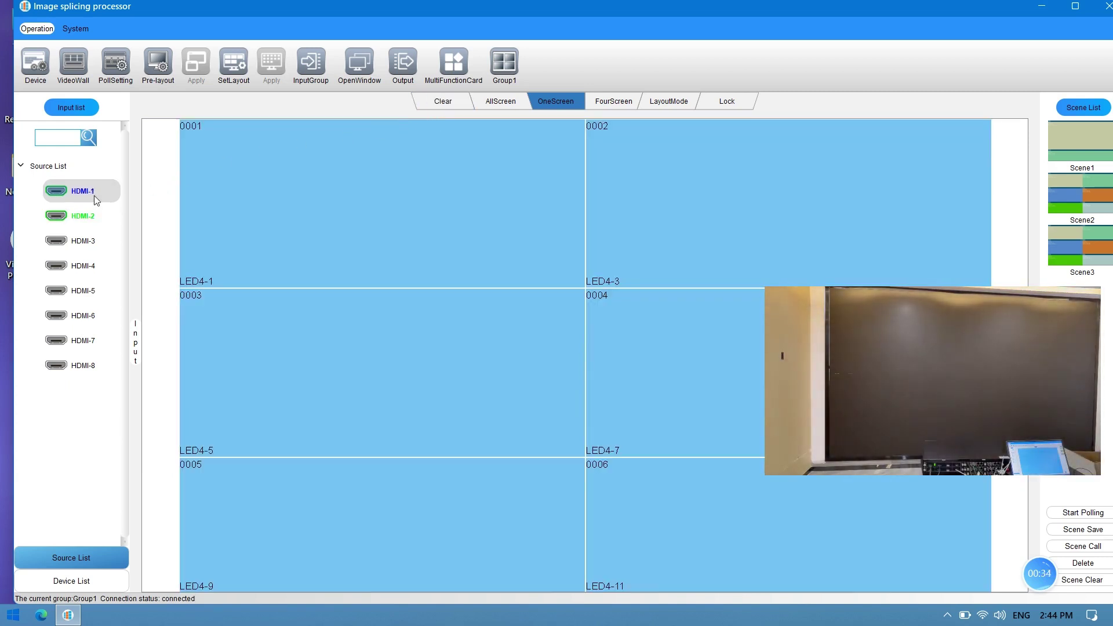
Open HDMI-1 windows on all six screens at once, then switch every window to HDMI-2
click(349, 71)
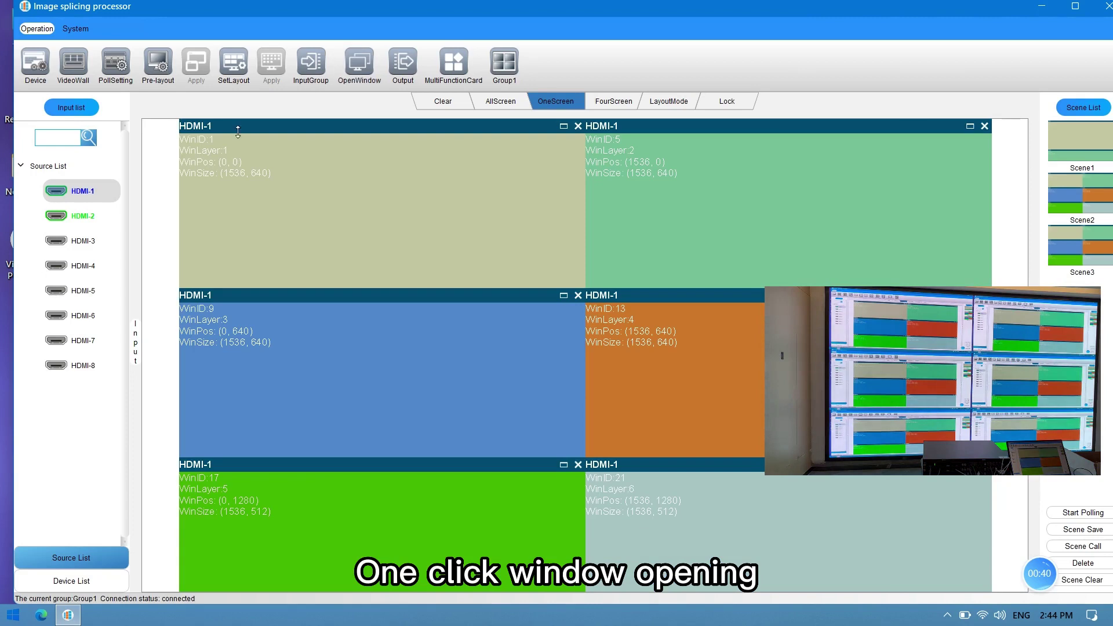
click(103, 216)
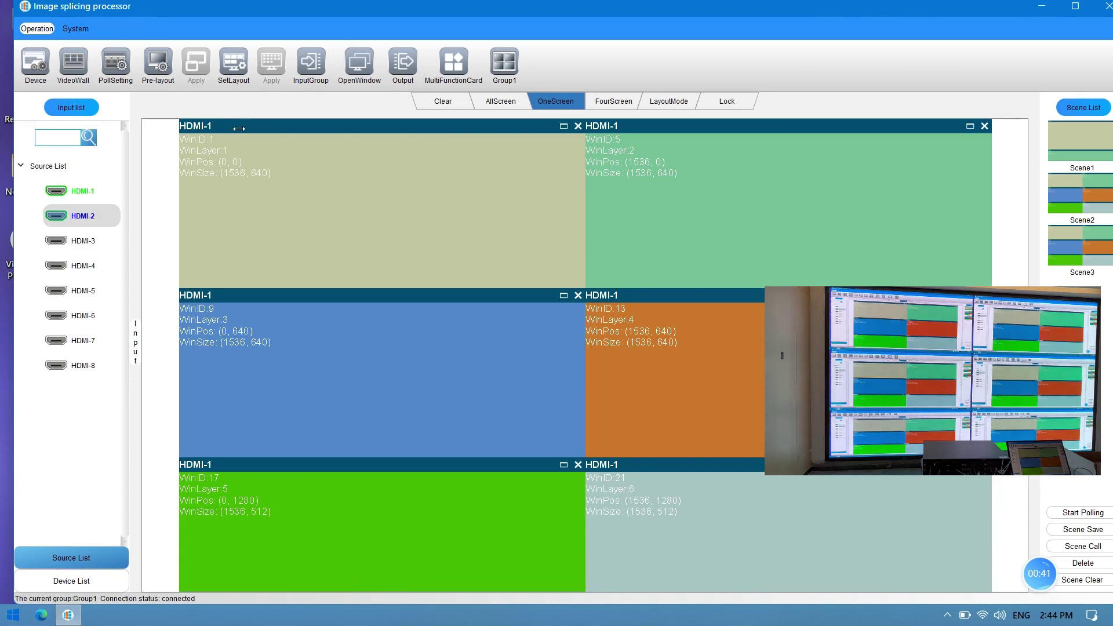
click(358, 76)
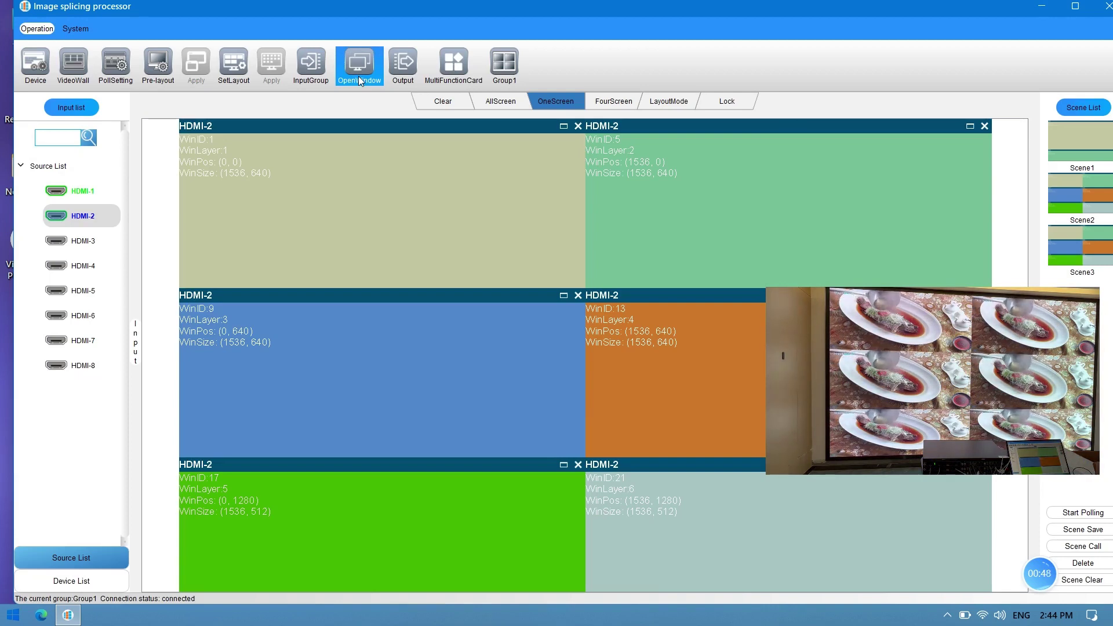
Clear the wall, fill the left column with HDMI-1 and the right with HDMI-2, and save as Scene1
click(431, 100)
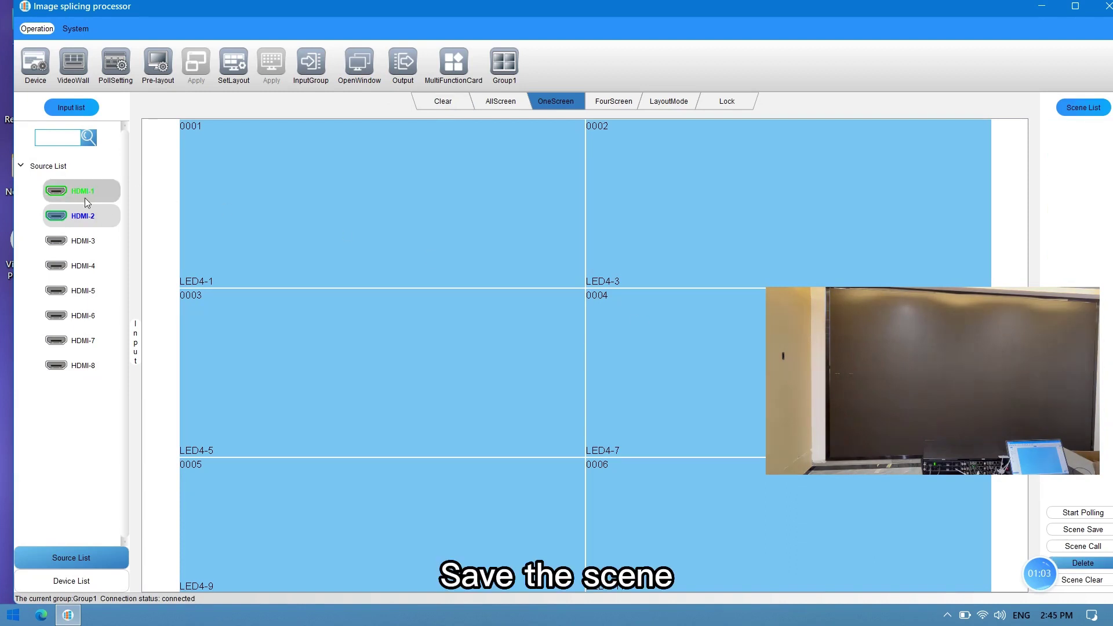
click(84, 198)
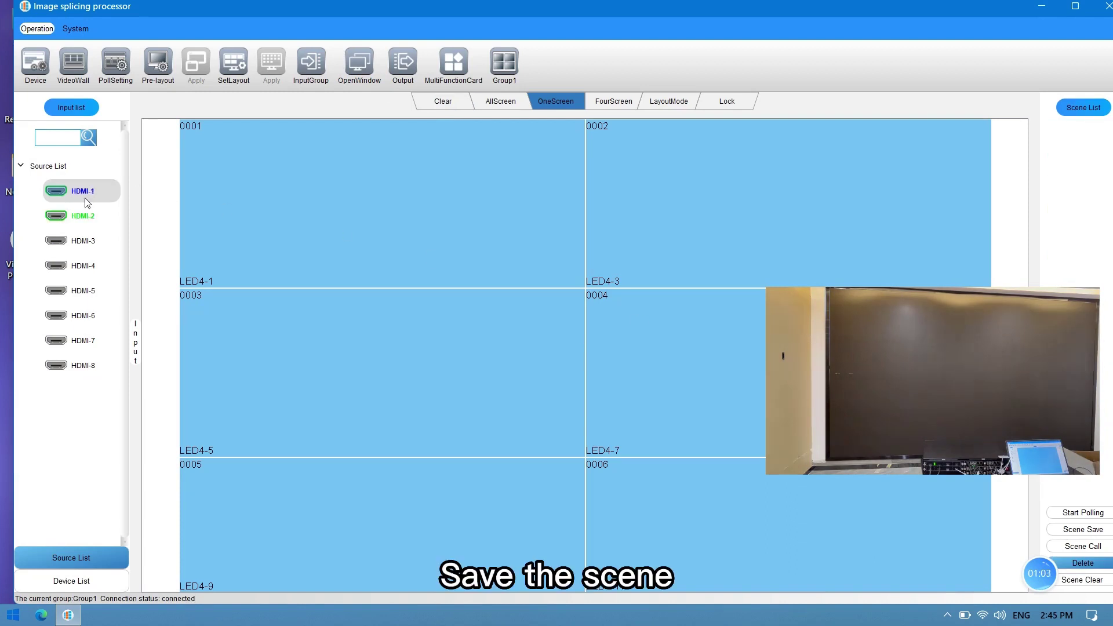
drag(366, 276, 472, 530)
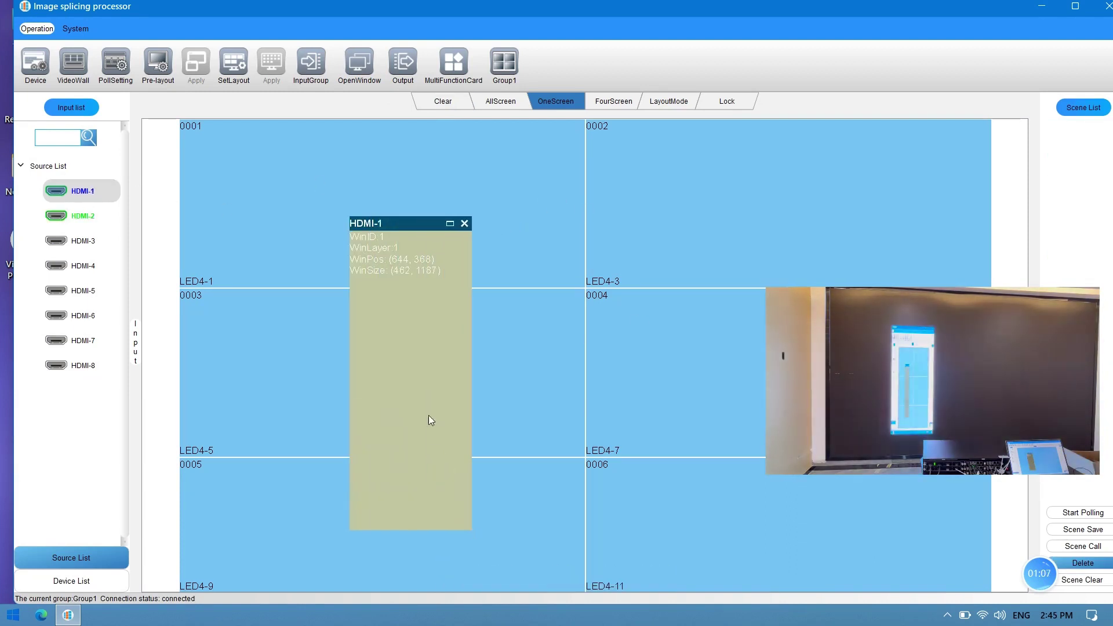
double_click(425, 381)
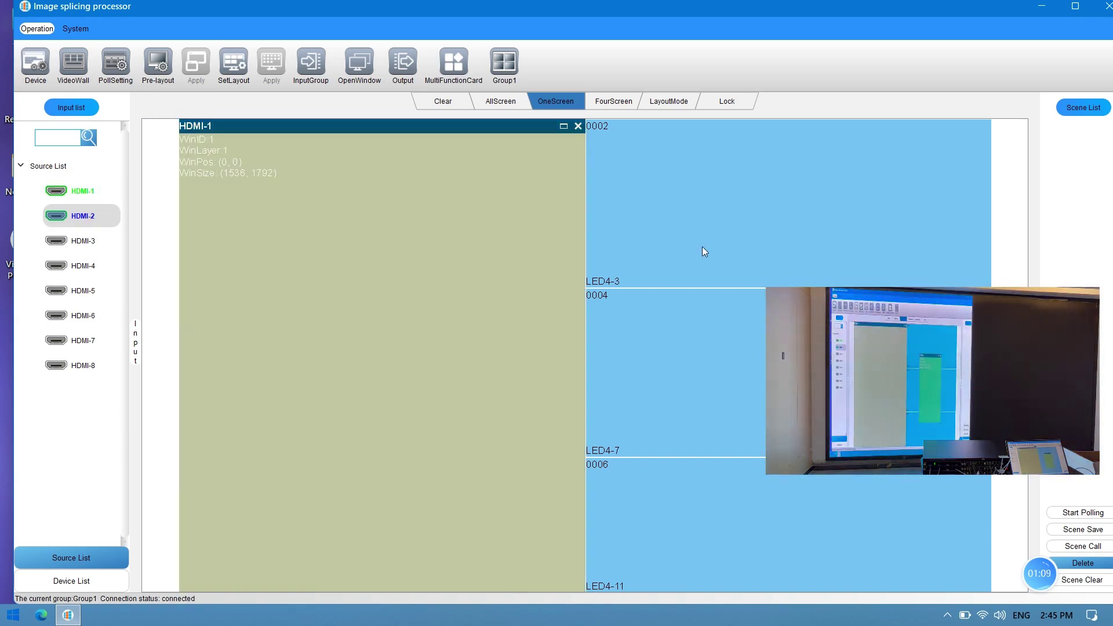
drag(702, 247, 866, 504)
double_click(863, 510)
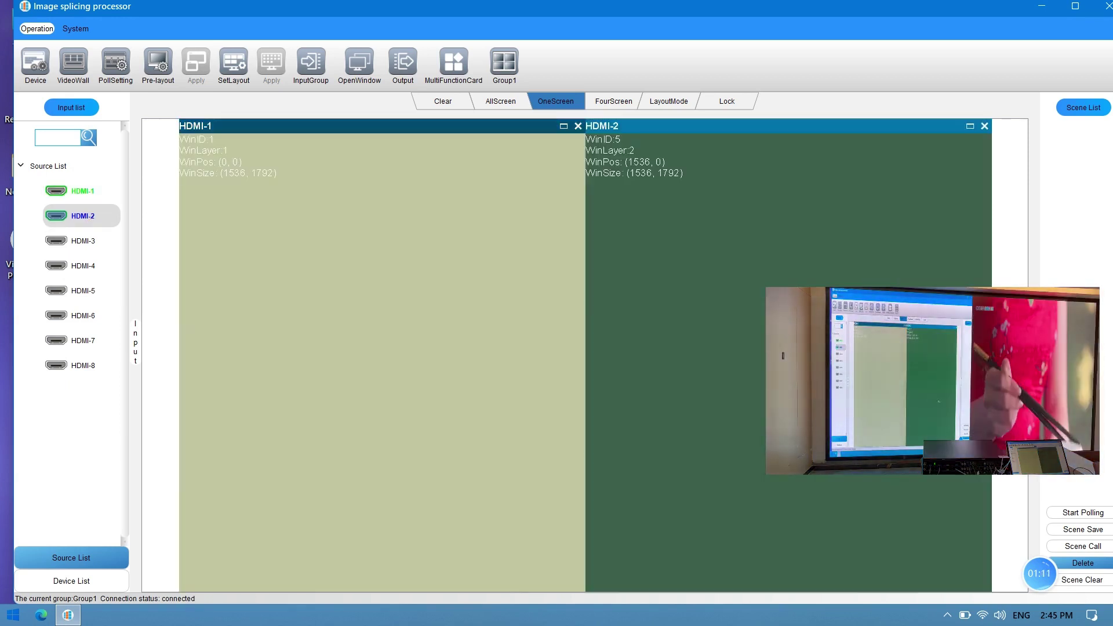
click(1083, 529)
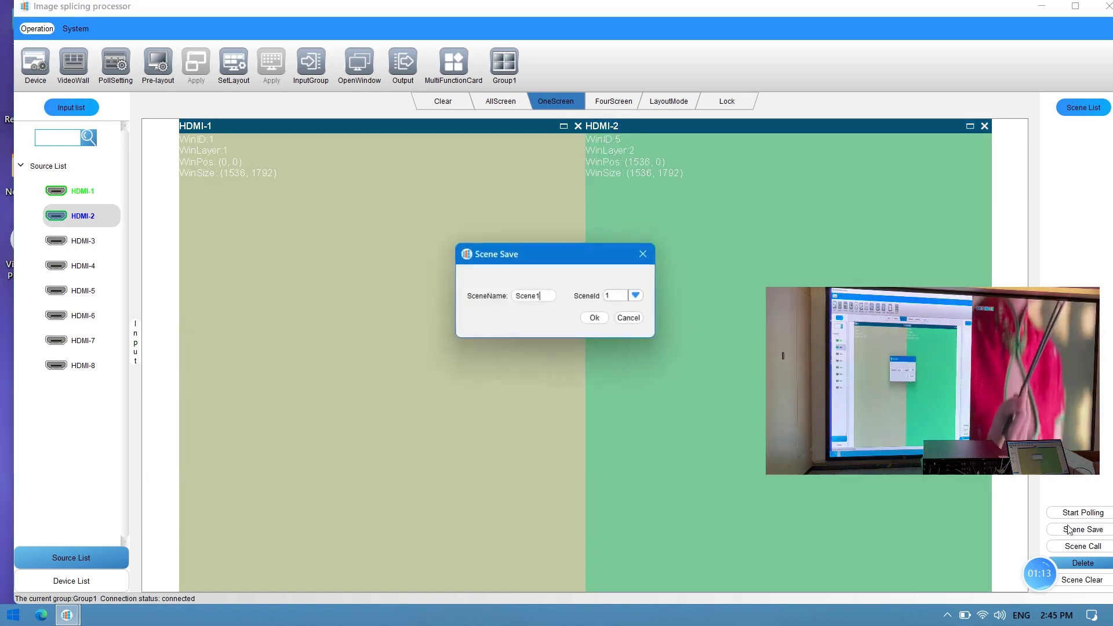
click(596, 319)
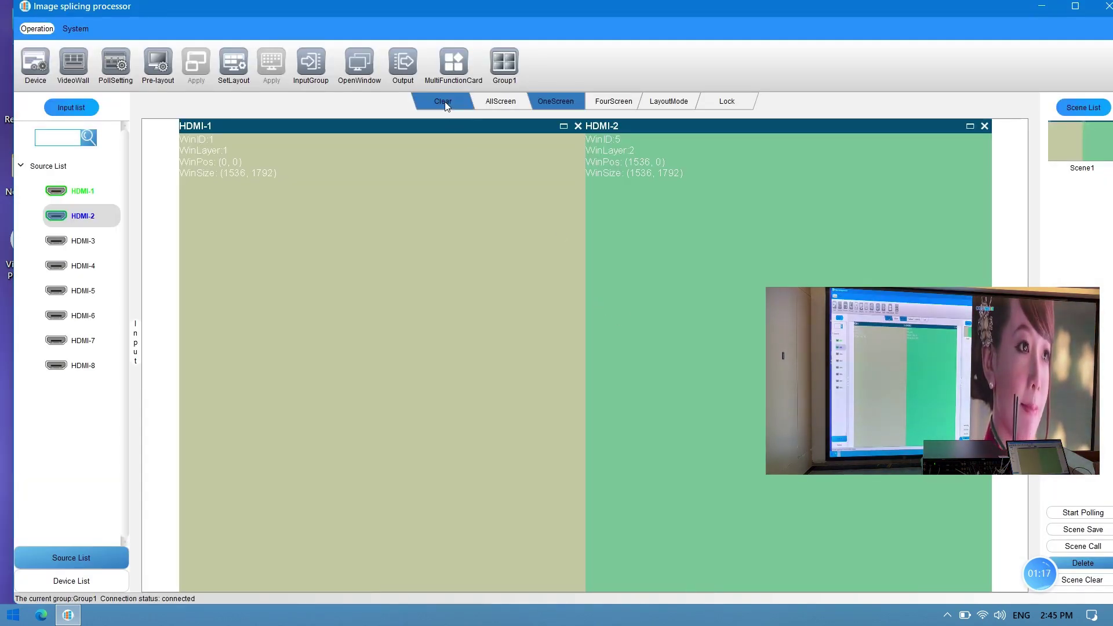
Clear the wall, put HDMI-1 over the top two rows and HDMI-2 across the bottom, and save as Scene2
click(443, 102)
click(93, 186)
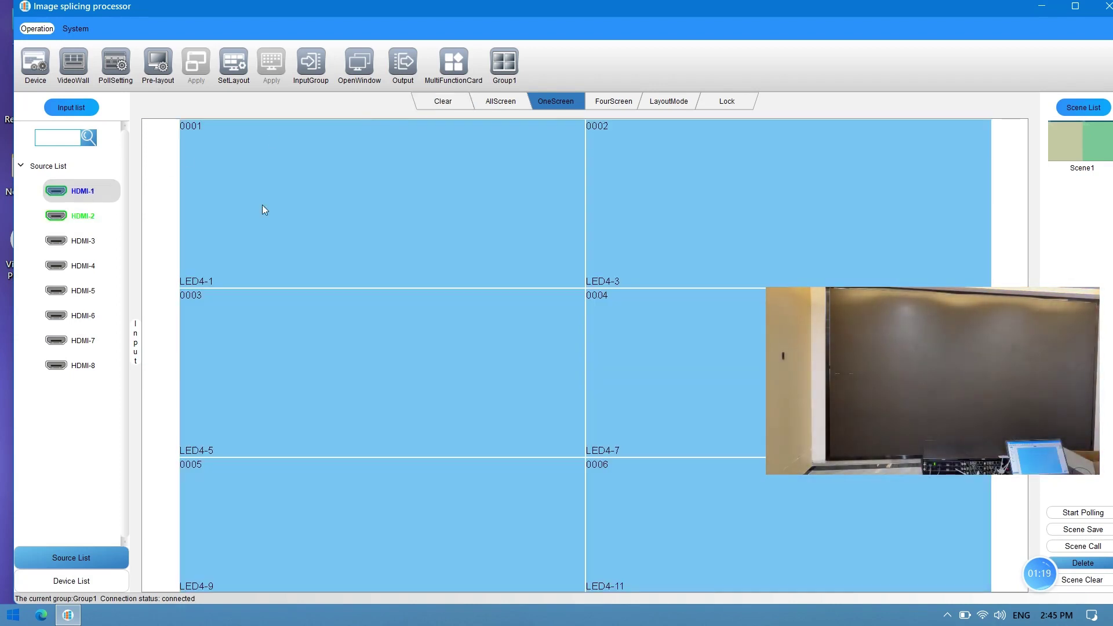
drag(436, 192, 720, 365)
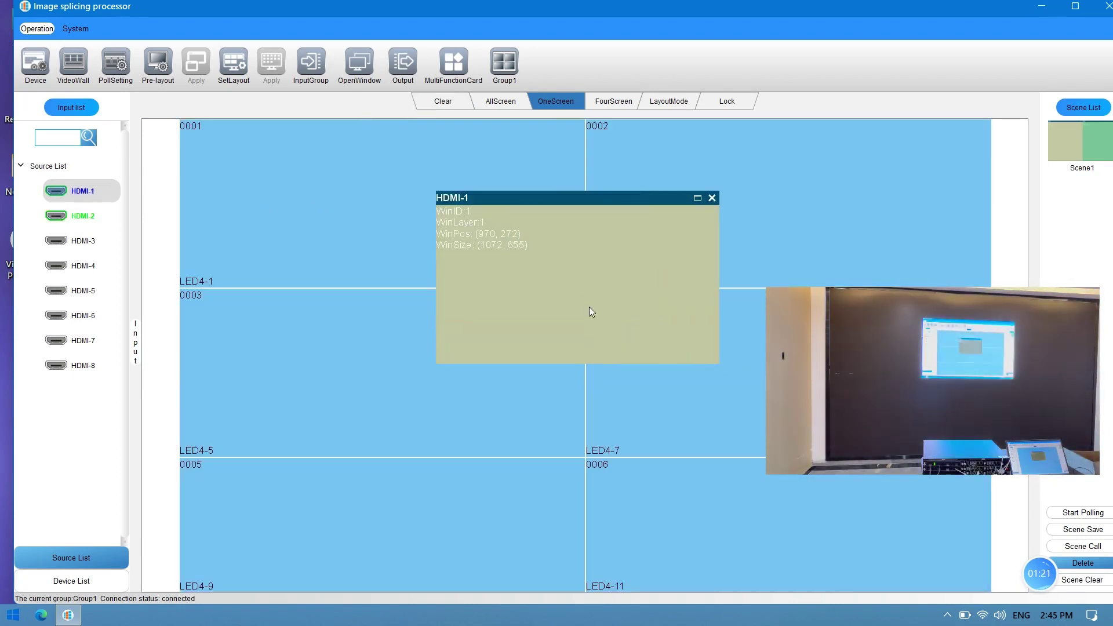
double_click(585, 303)
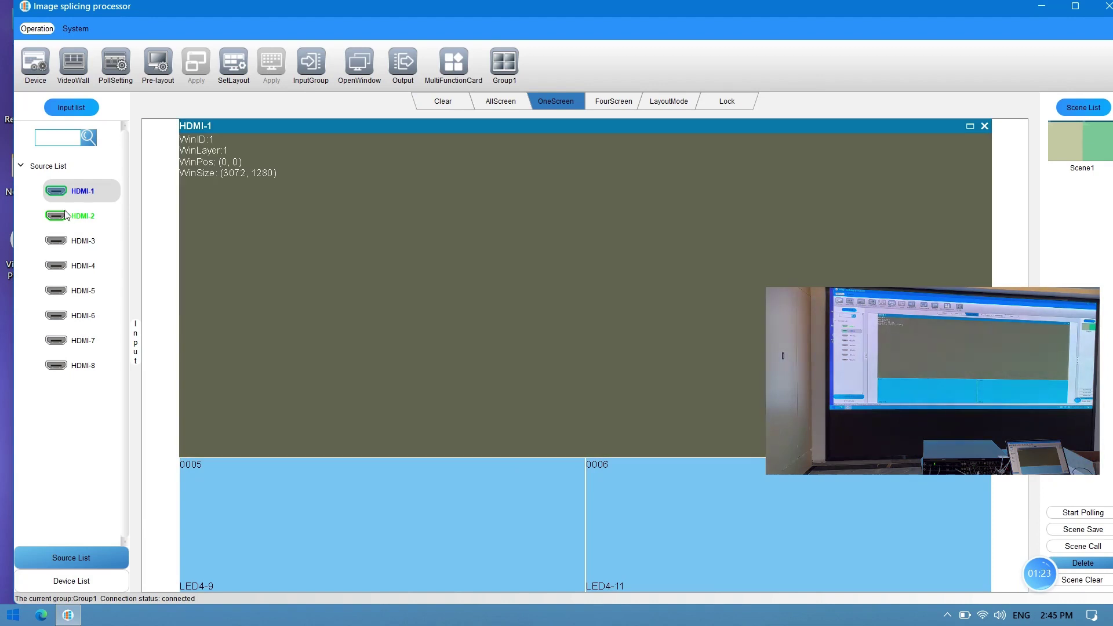
click(82, 215)
drag(503, 476, 673, 545)
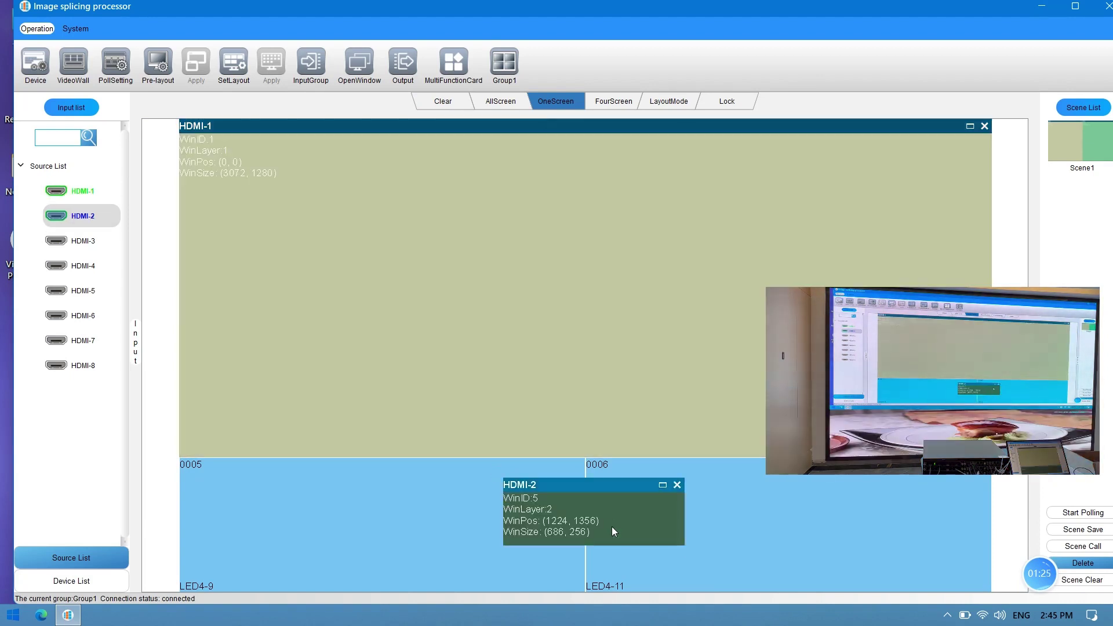
double_click(611, 526)
click(1079, 529)
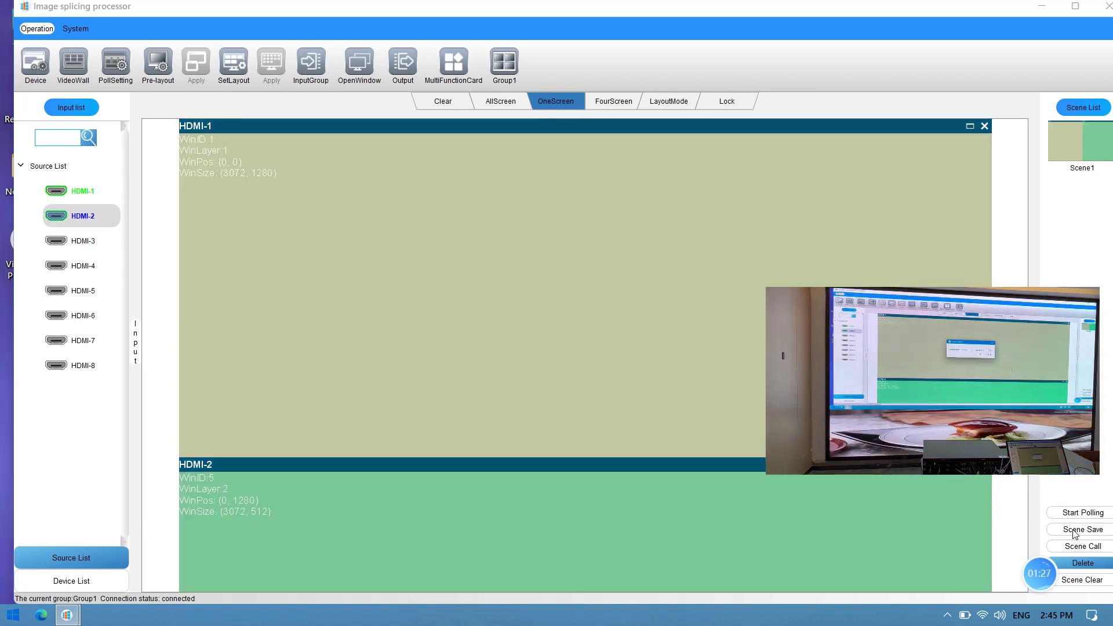
click(597, 320)
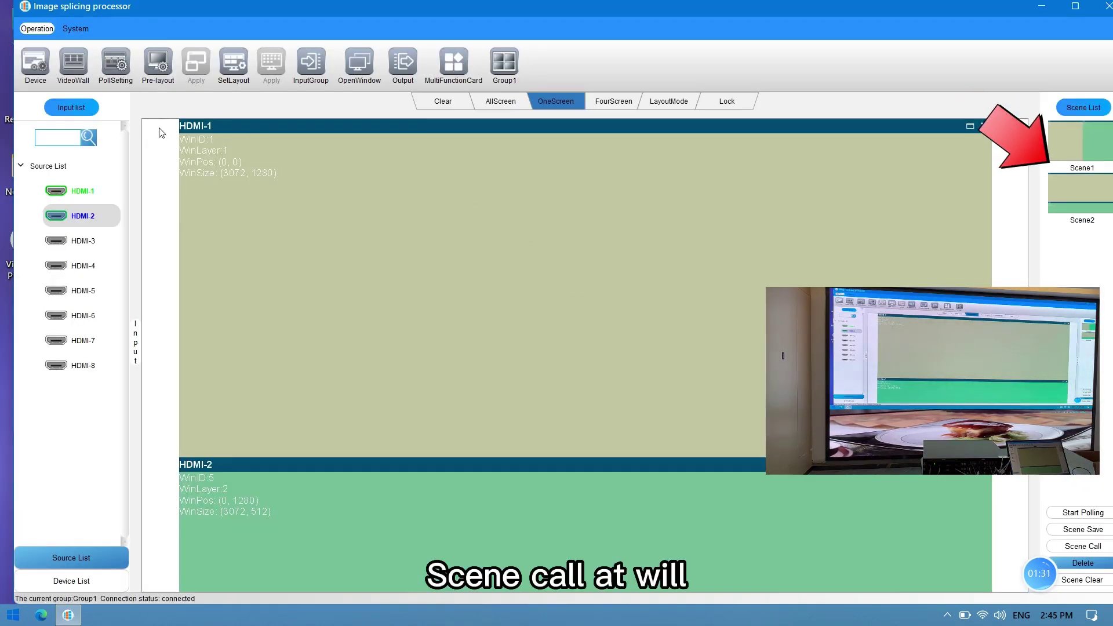
Add Scene1 and Scene2 to the Group1 polling list at a 5-second interval and save it
click(114, 78)
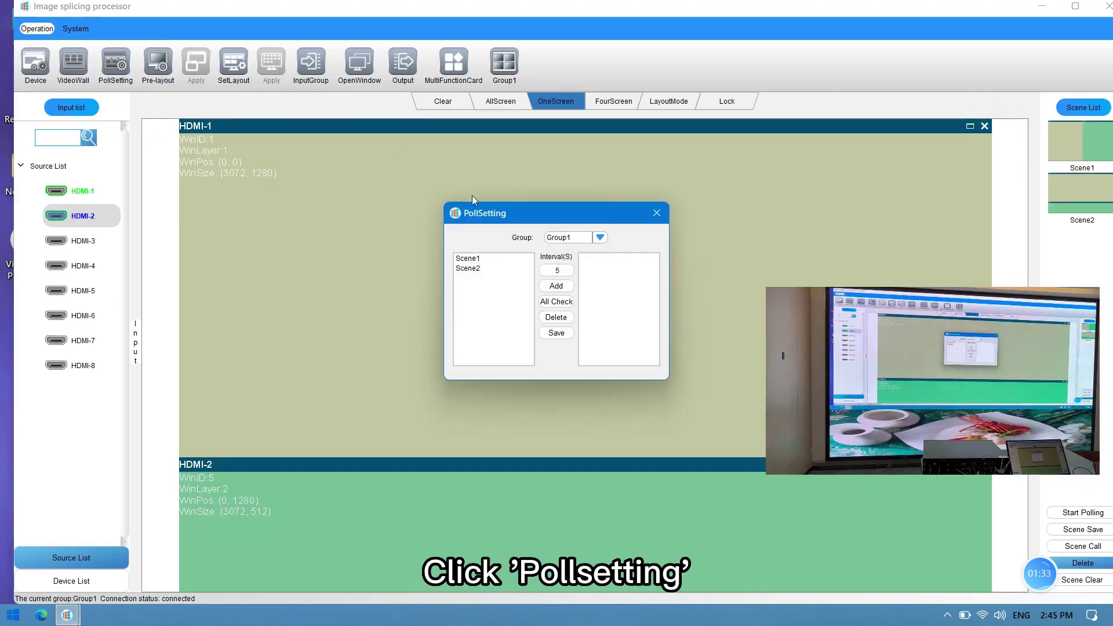
click(481, 258)
click(556, 286)
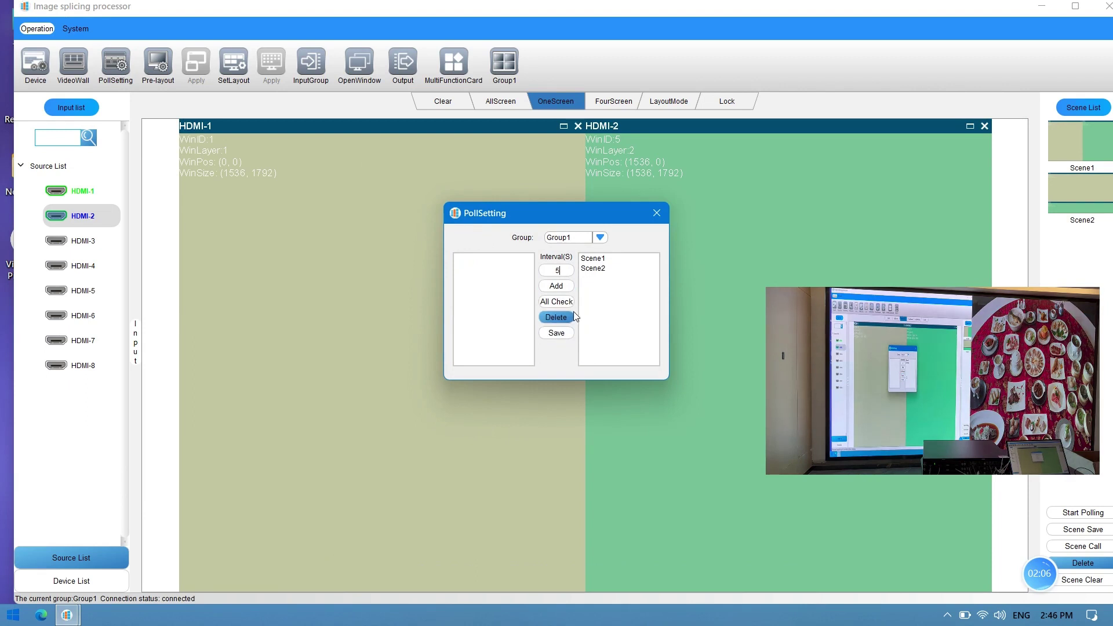
click(565, 332)
click(610, 323)
click(657, 215)
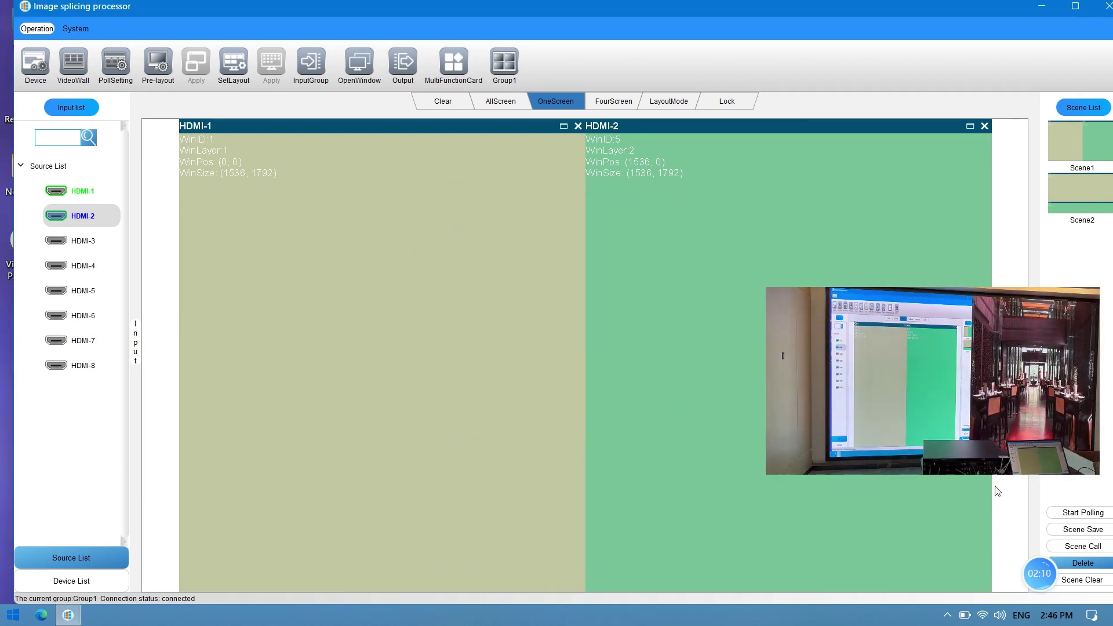
Start scene polling so the wall alternates between Scene1 and Scene2
click(1090, 513)
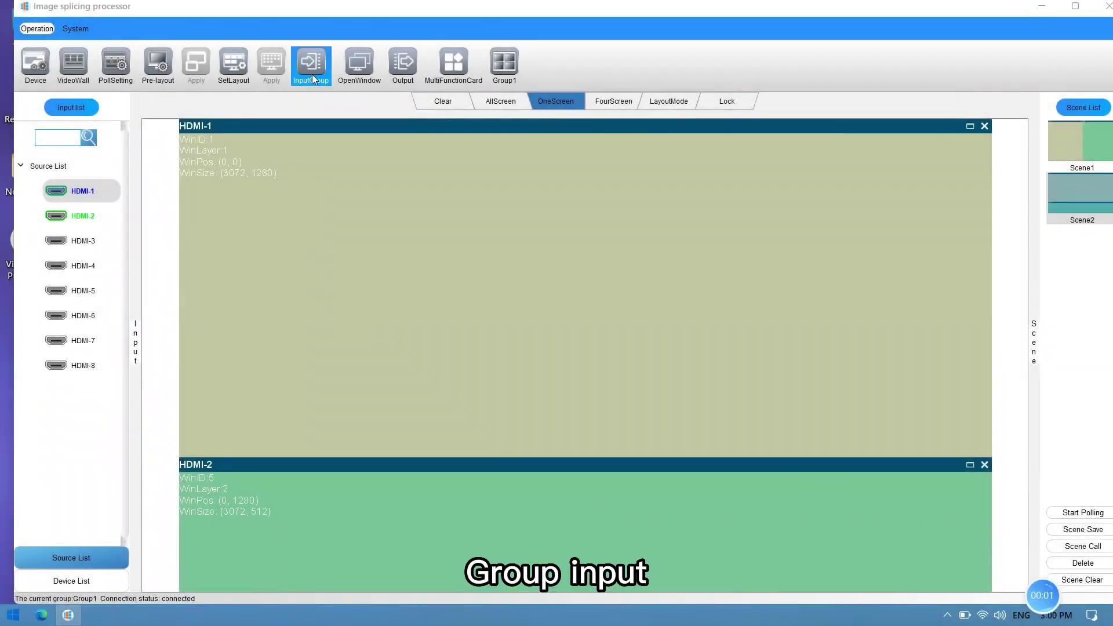
Create InputGroup1 containing HDMI-1 and save it
click(312, 74)
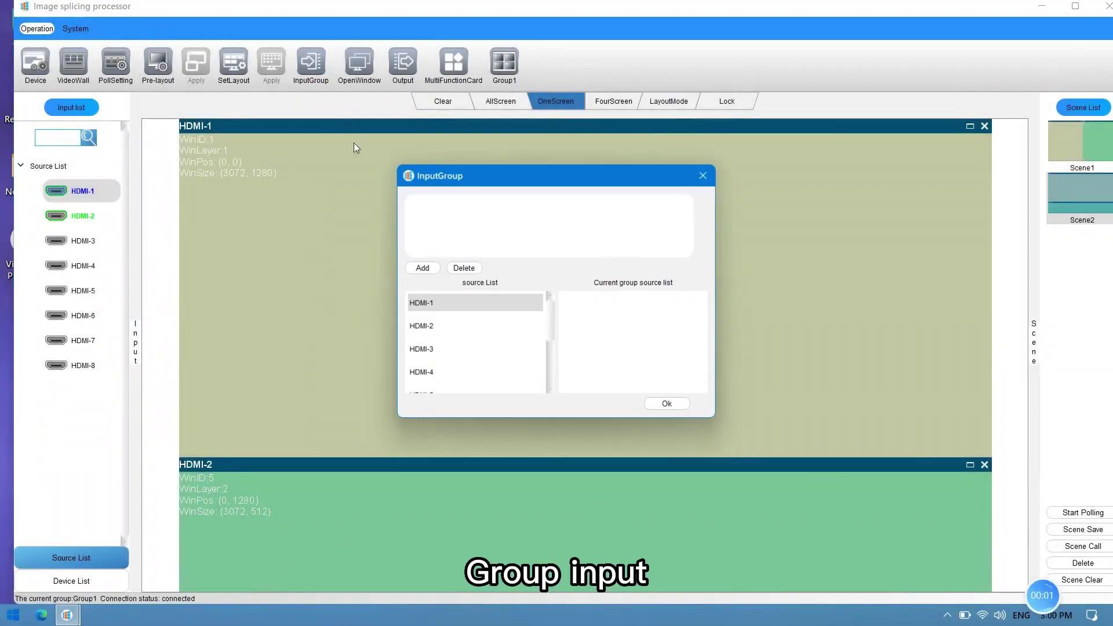
click(421, 268)
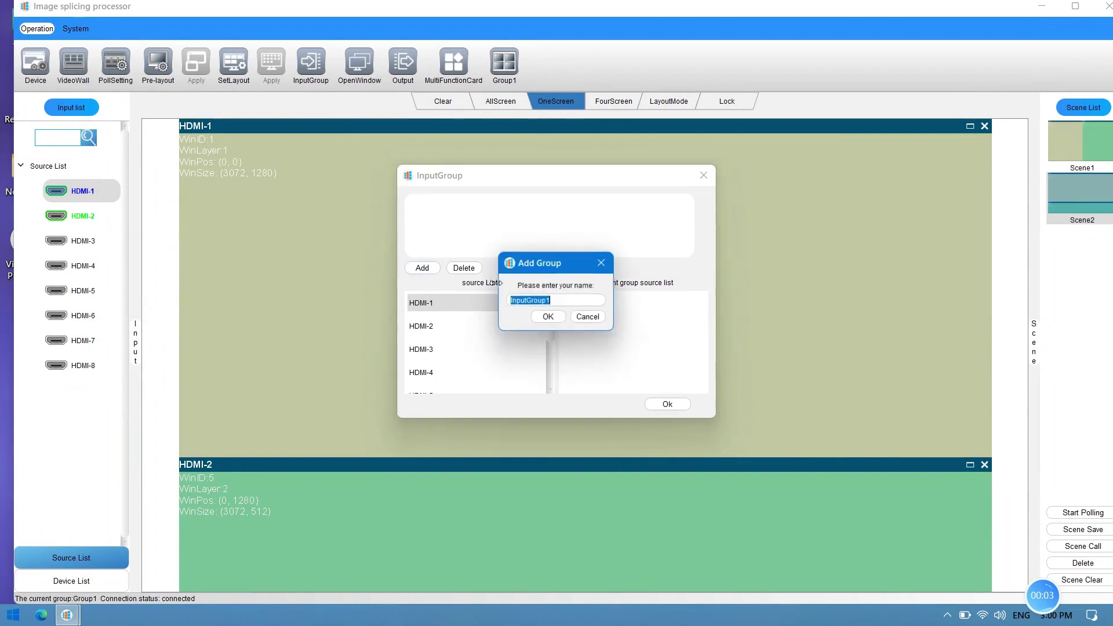
click(547, 317)
drag(491, 306, 588, 313)
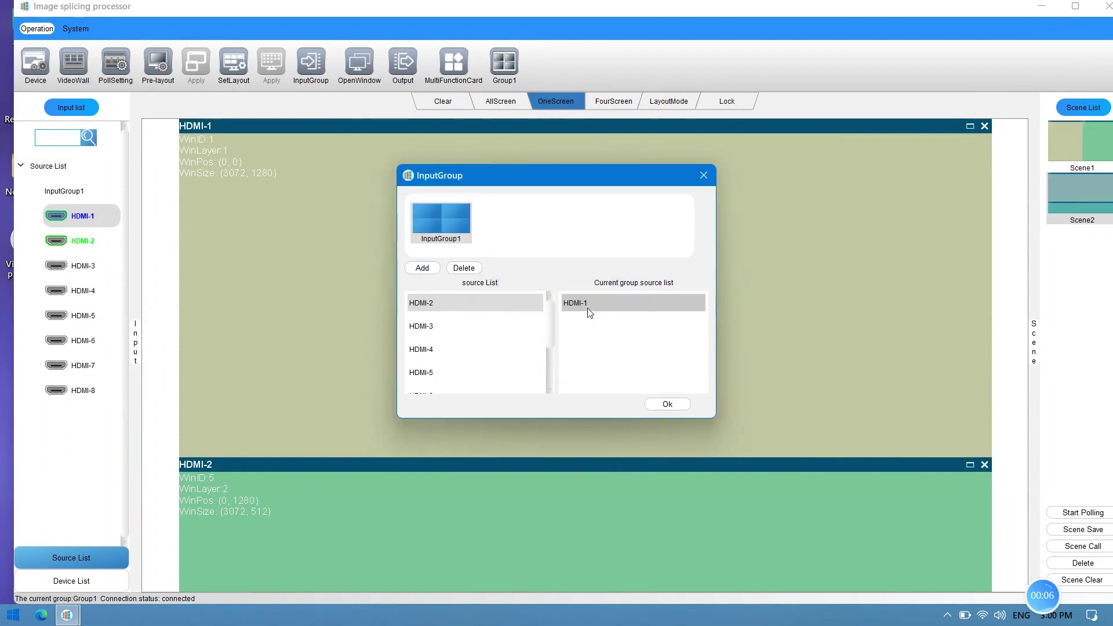
click(662, 399)
click(621, 322)
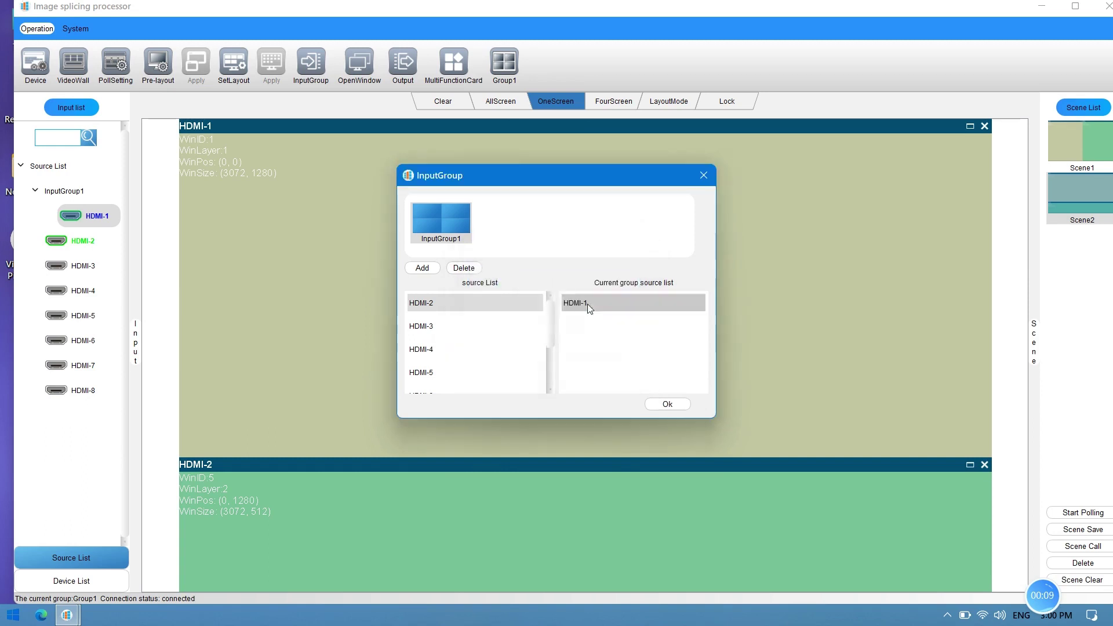
Create and save InputGroup2 containing HDMI-2, then expand it in the source list
click(422, 268)
click(546, 318)
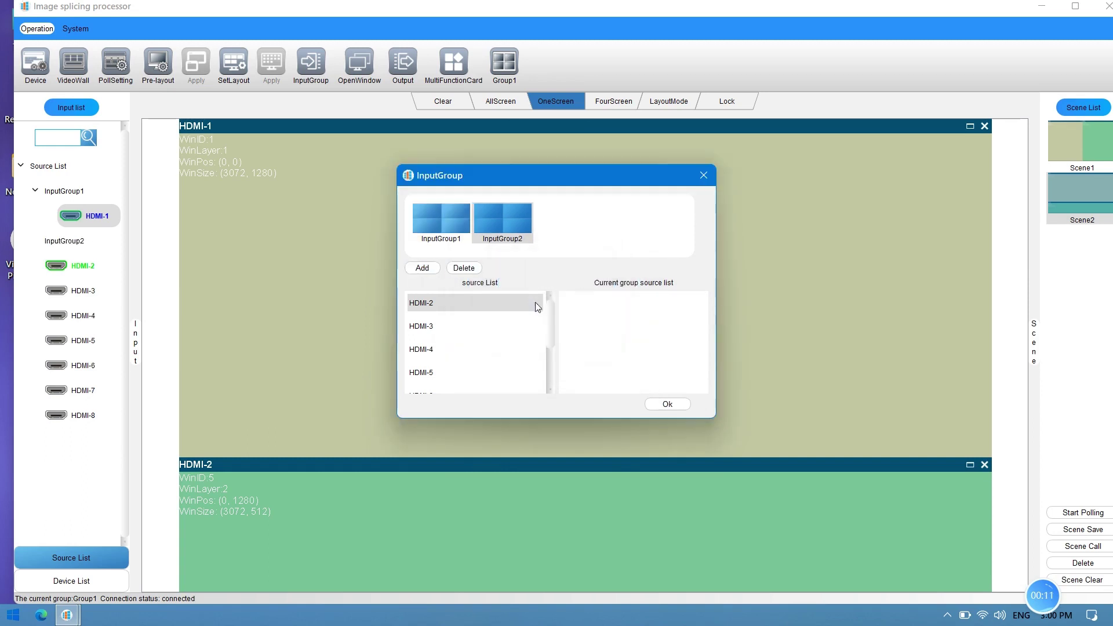
click(490, 248)
drag(458, 303, 486, 303)
click(664, 402)
click(614, 326)
click(703, 179)
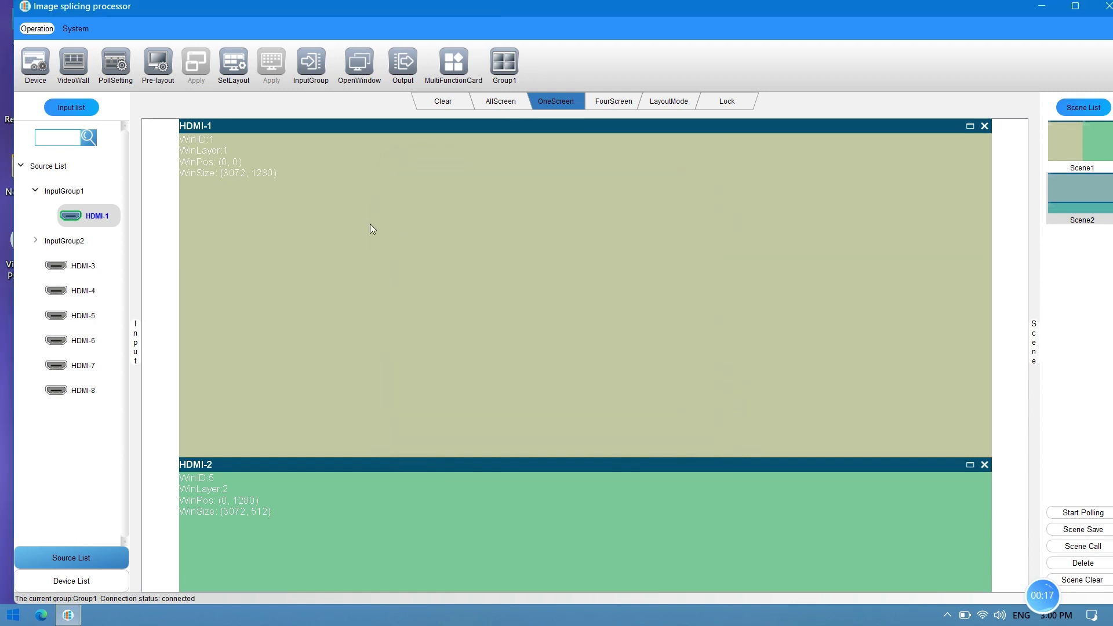
click(36, 241)
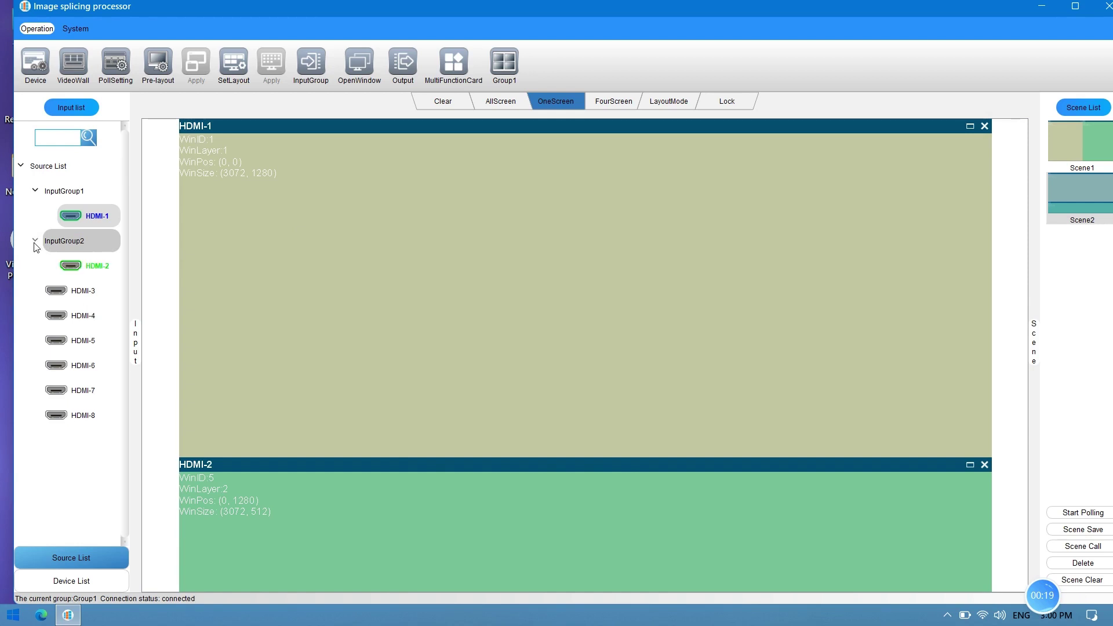